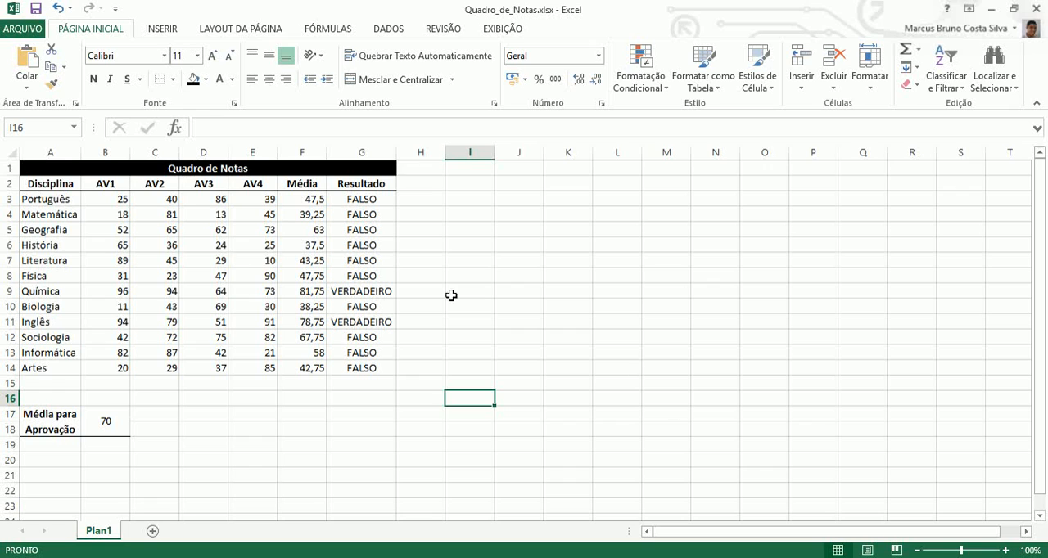
Insert a new column between the Média and Resultado columns of the grade table.
{"action": "left_click", "coordinate": [375, 261]}
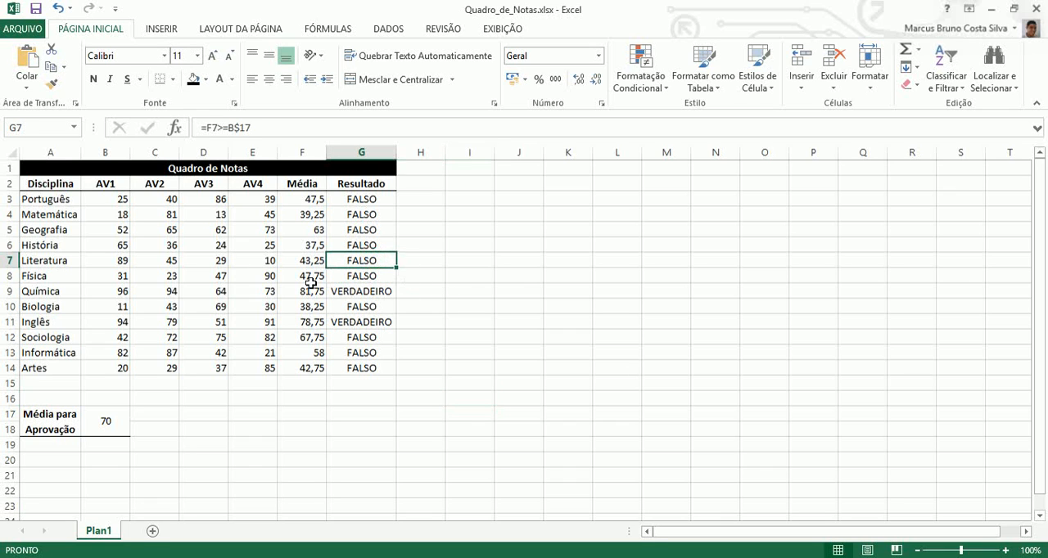
{"action": "left_click", "coordinate": [367, 199]}
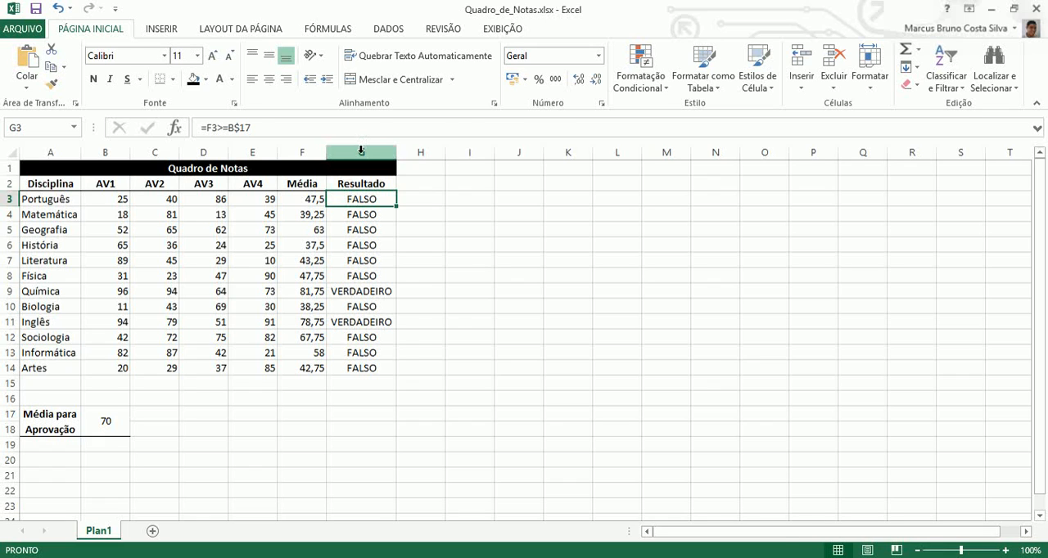
{"action": "right_click", "coordinate": [361, 150]}
{"action": "left_click", "coordinate": [351, 150]}
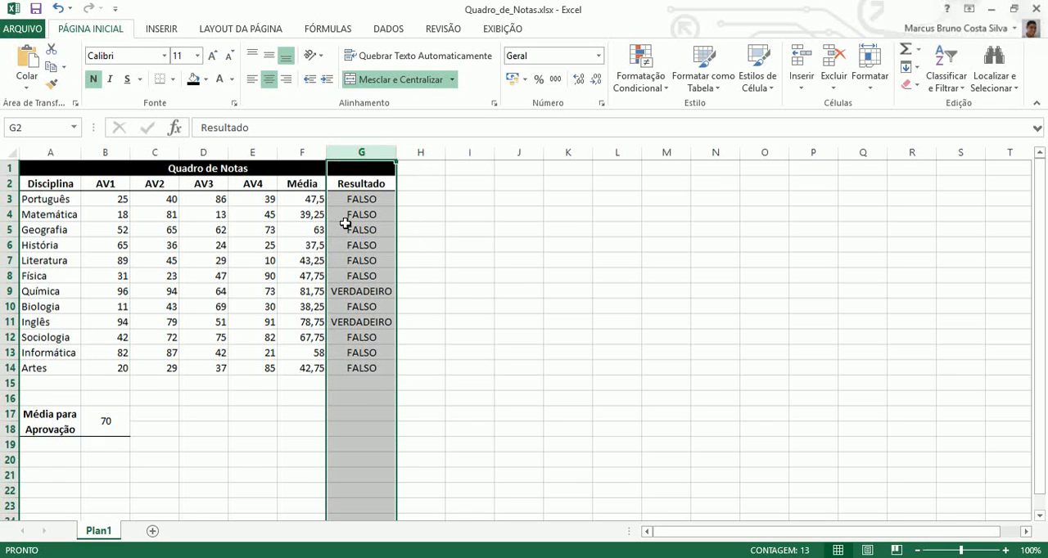
{"action": "right_click", "coordinate": [354, 147]}
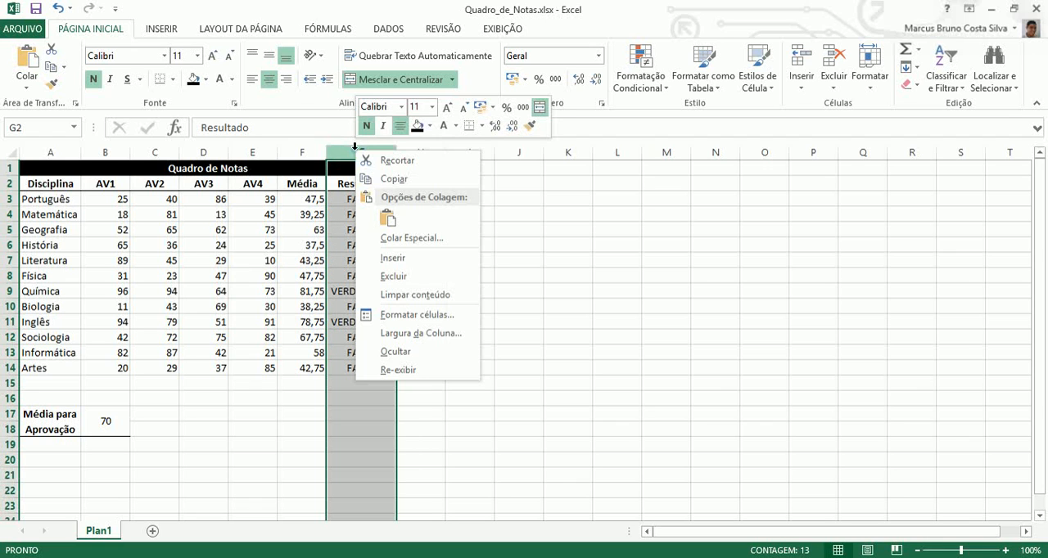
{"action": "left_click", "coordinate": [390, 259]}
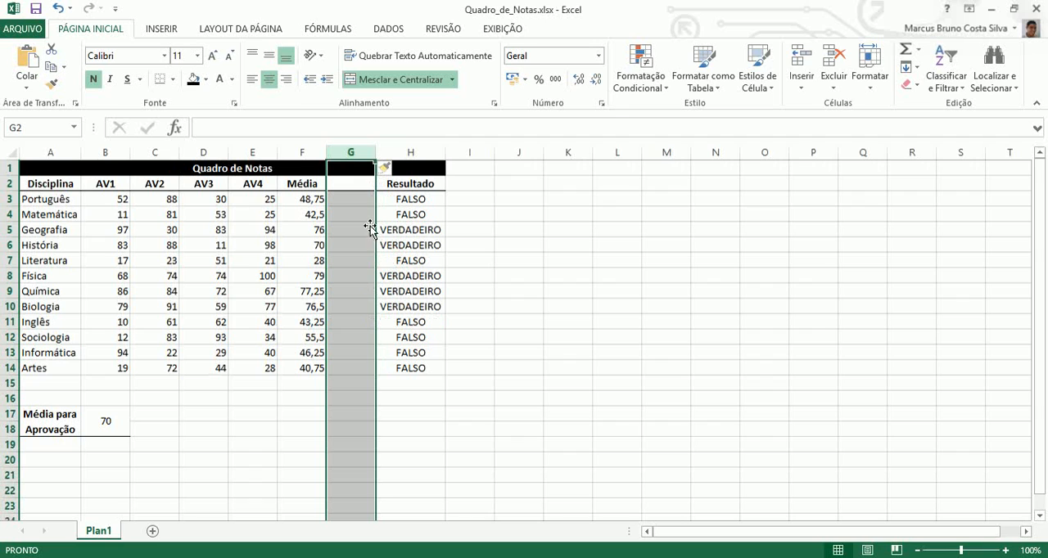
Enter the header "Frequencia" in cell G2 and widen column G to slightly more than the header's width.
{"action": "left_click", "coordinate": [352, 186]}
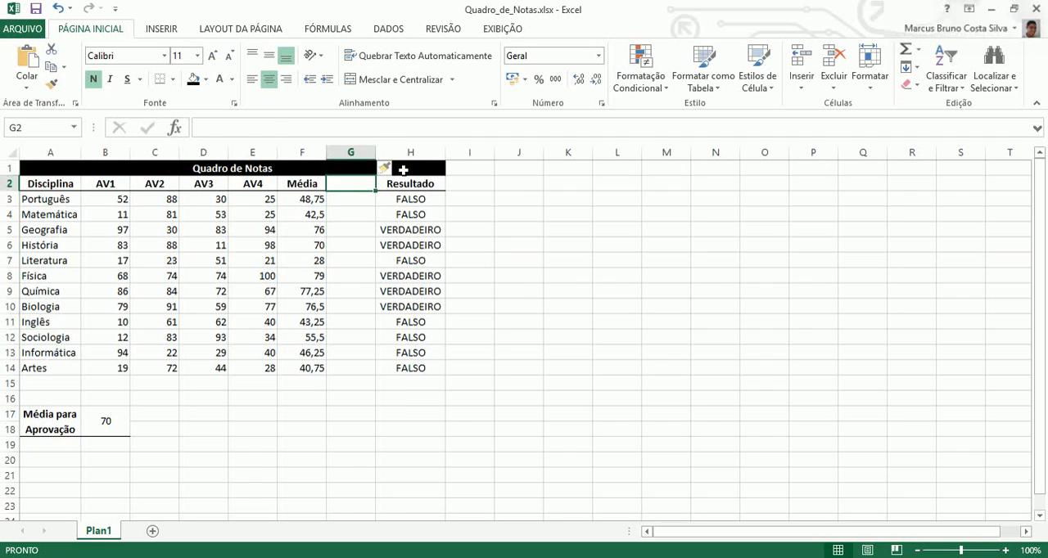
{"action": "left_click", "coordinate": [401, 170]}
{"action": "left_click", "coordinate": [364, 184]}
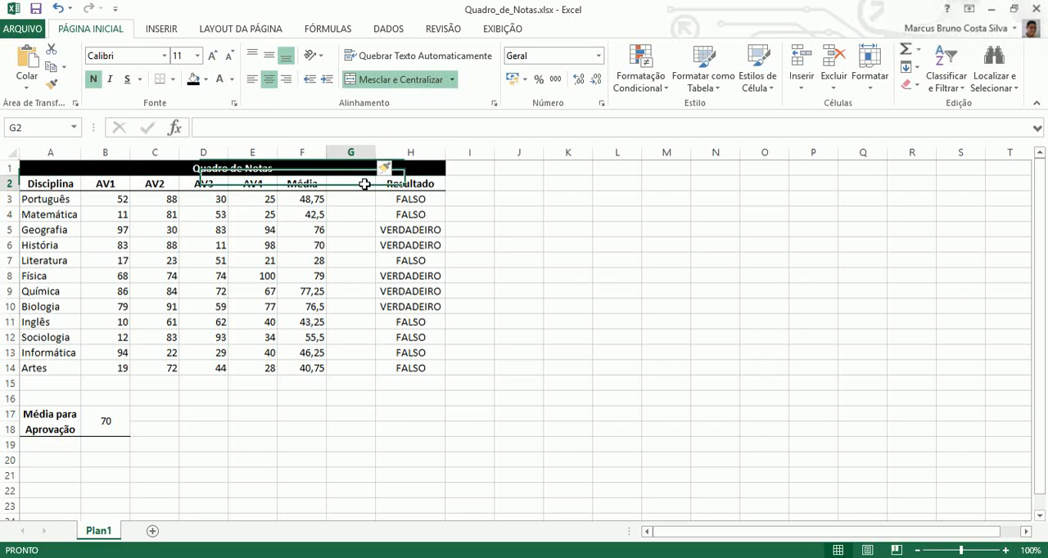
{"action": "type", "text": "Fre"}
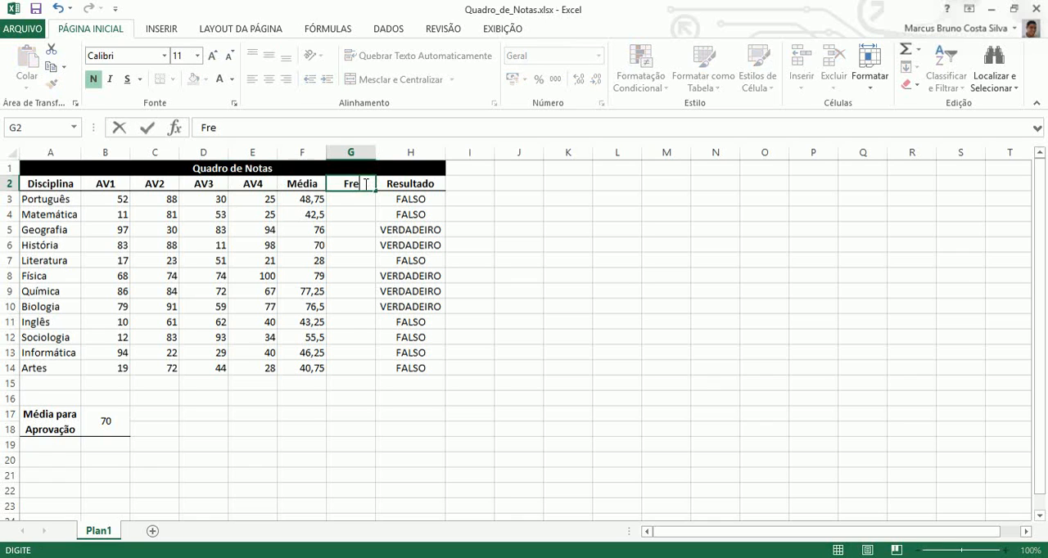
{"action": "type", "text": "quencia"}
{"action": "key", "text": "Return"}
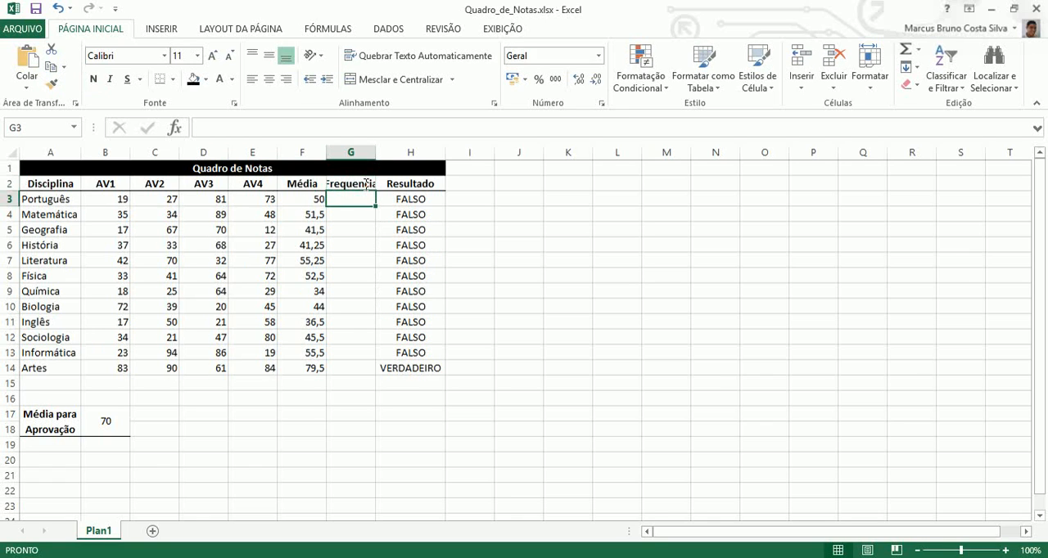
{"action": "double_click", "coordinate": [374, 150]}
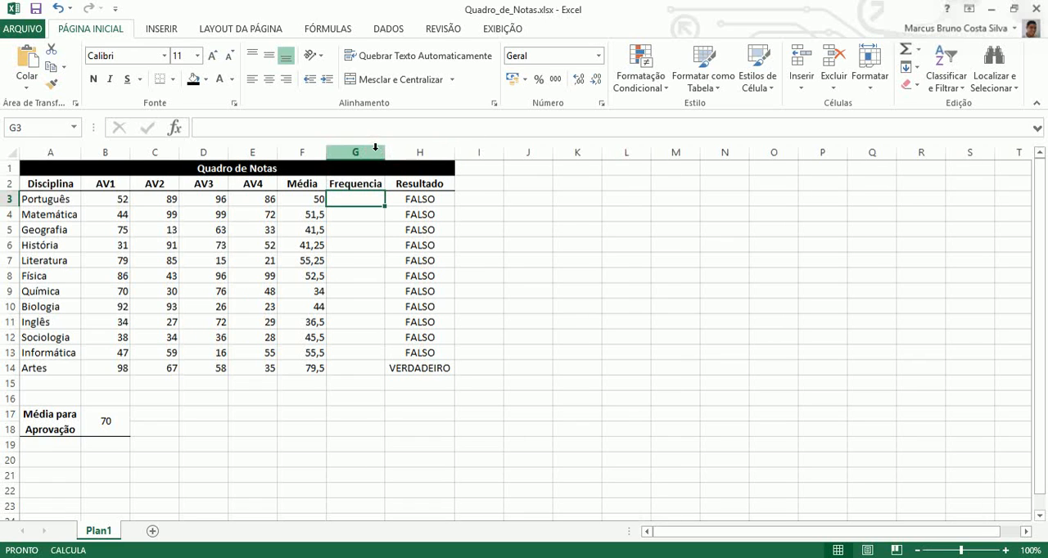
{"action": "left_click_drag", "start_coordinate": [382, 151], "coordinate": [390, 151]}
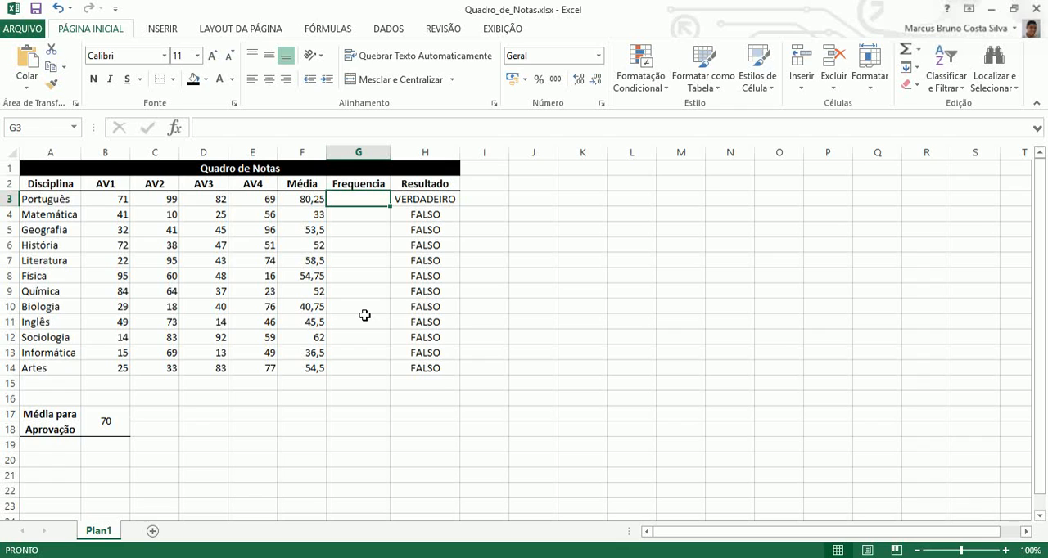
Enter the formula =ALEATÓRIOENTRE(0;20) in cell G3 for Português.
{"action": "type", "text": "=a"}
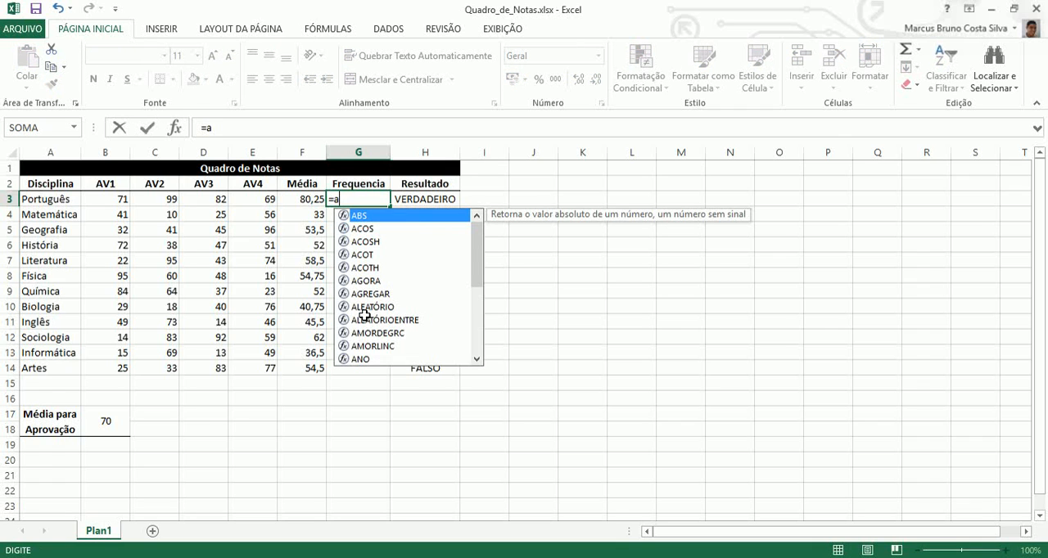
{"action": "type", "text": "le"}
{"action": "key", "text": "Down"}
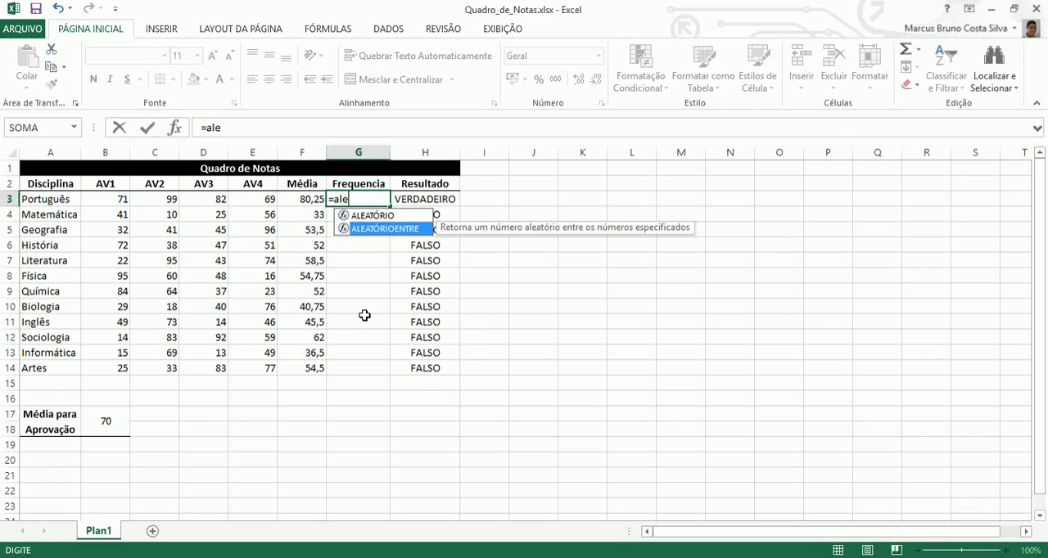
{"action": "double_click", "coordinate": [386, 230]}
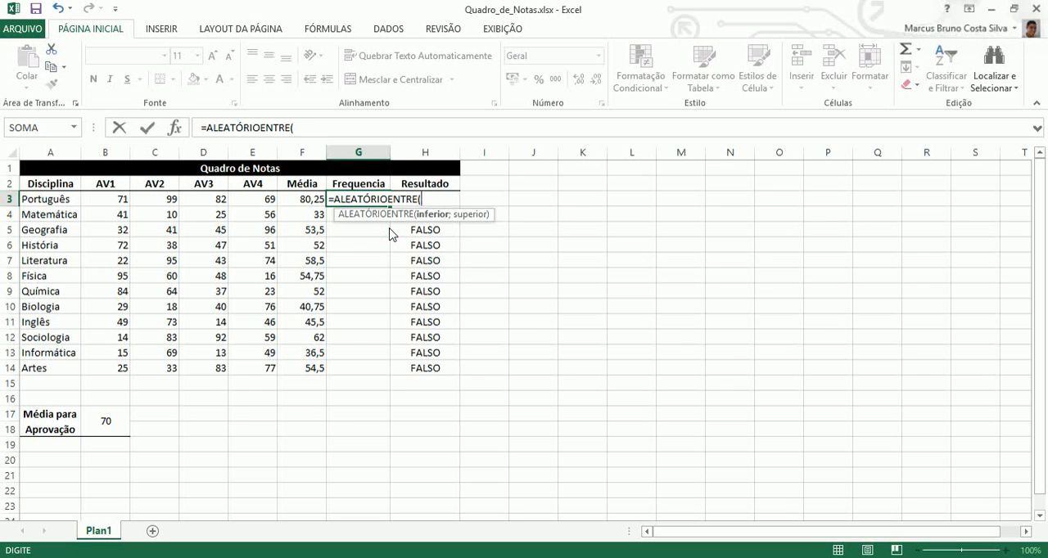
{"action": "type", "text": "0;"}
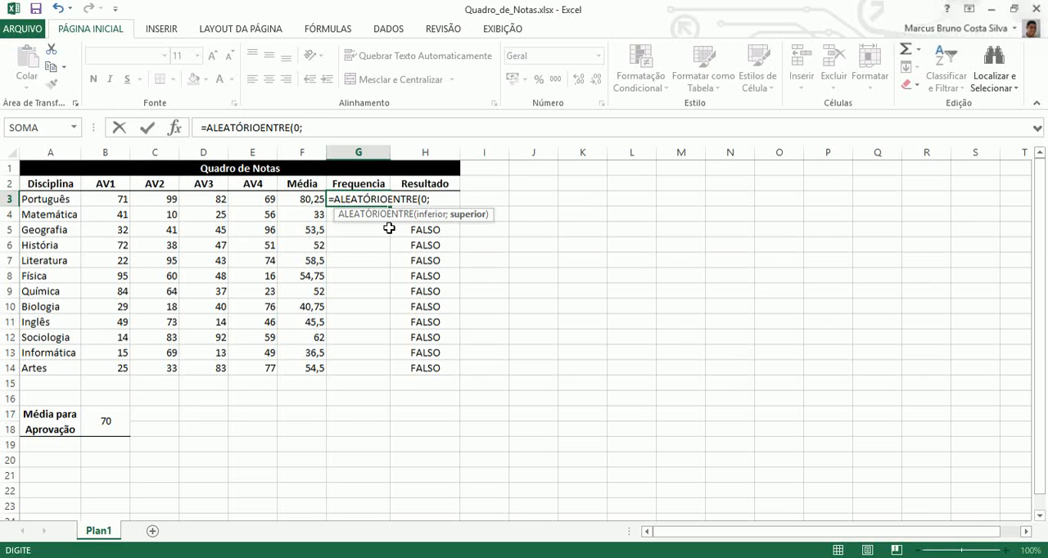
{"action": "type", "text": "20)"}
{"action": "key", "text": "Return"}
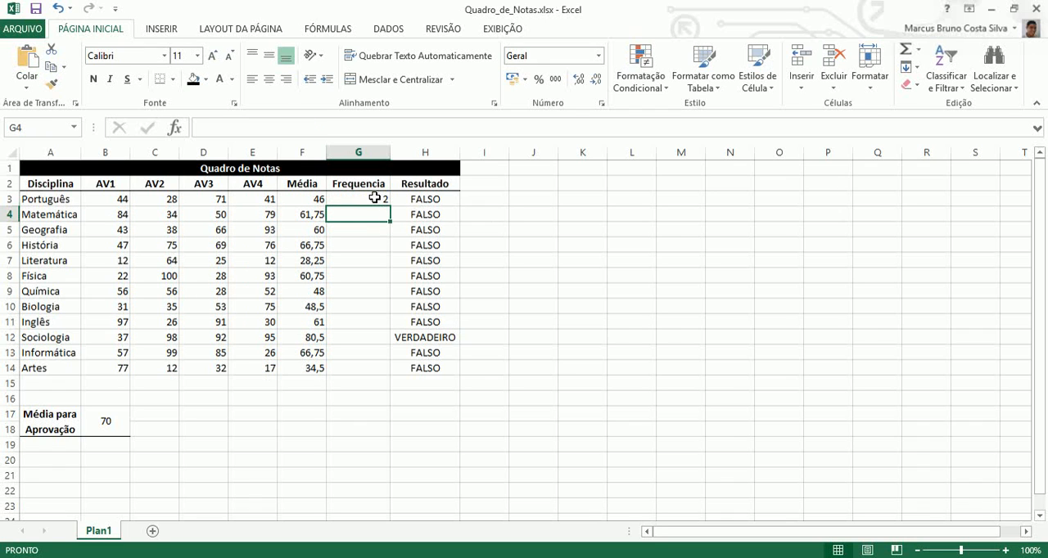
Fill the random-number formula from G3 down through G14 for all subjects.
{"action": "left_click", "coordinate": [378, 199]}
{"action": "left_click_drag", "start_coordinate": [388, 204], "coordinate": [382, 370]}
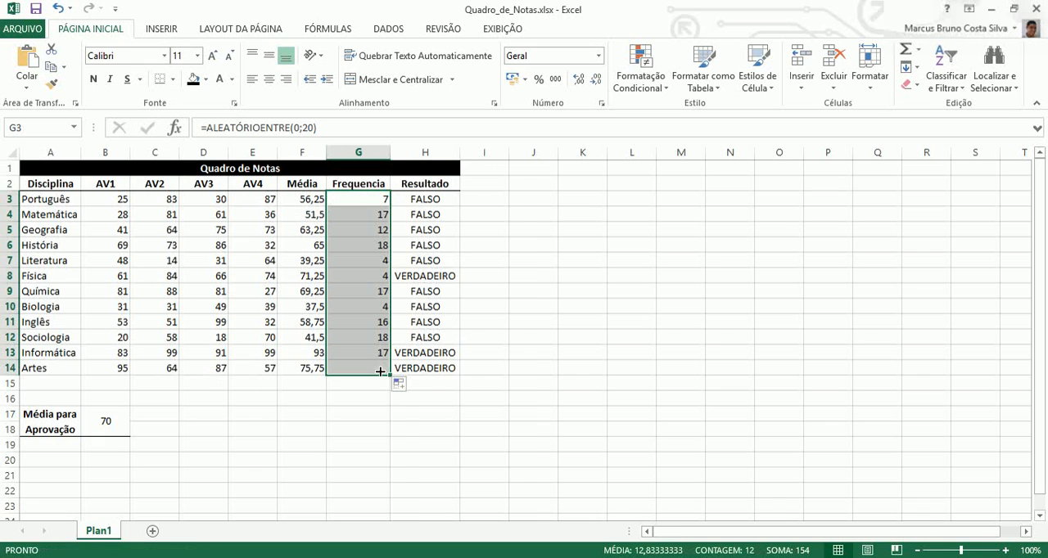
{"action": "left_click", "coordinate": [363, 347]}
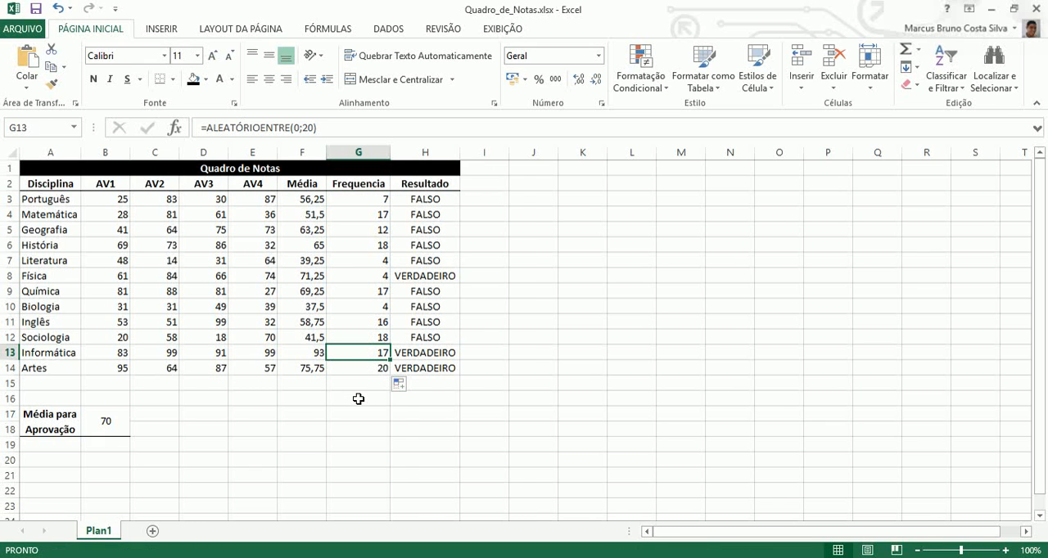
{"action": "left_click", "coordinate": [442, 292]}
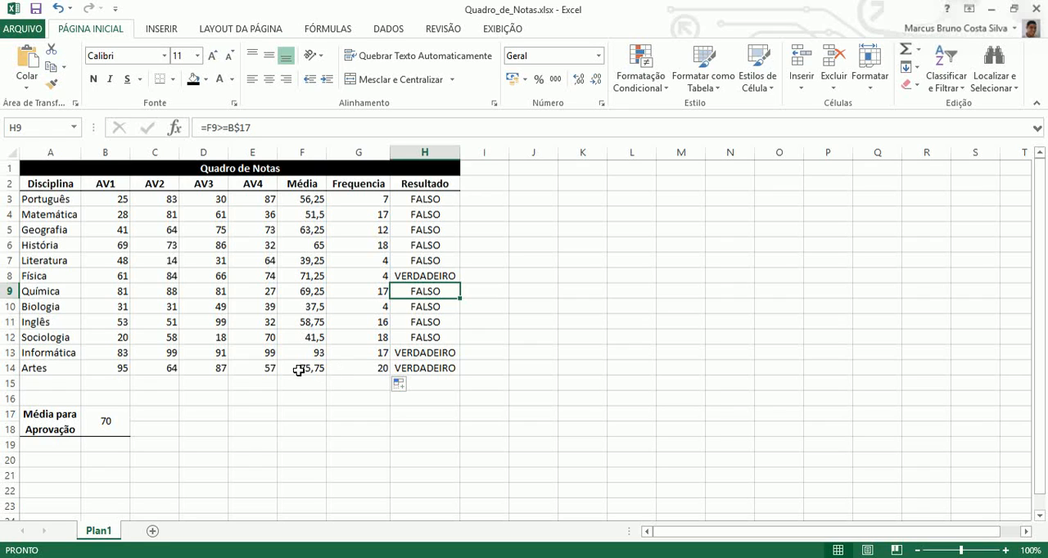
{"action": "left_click", "coordinate": [361, 370]}
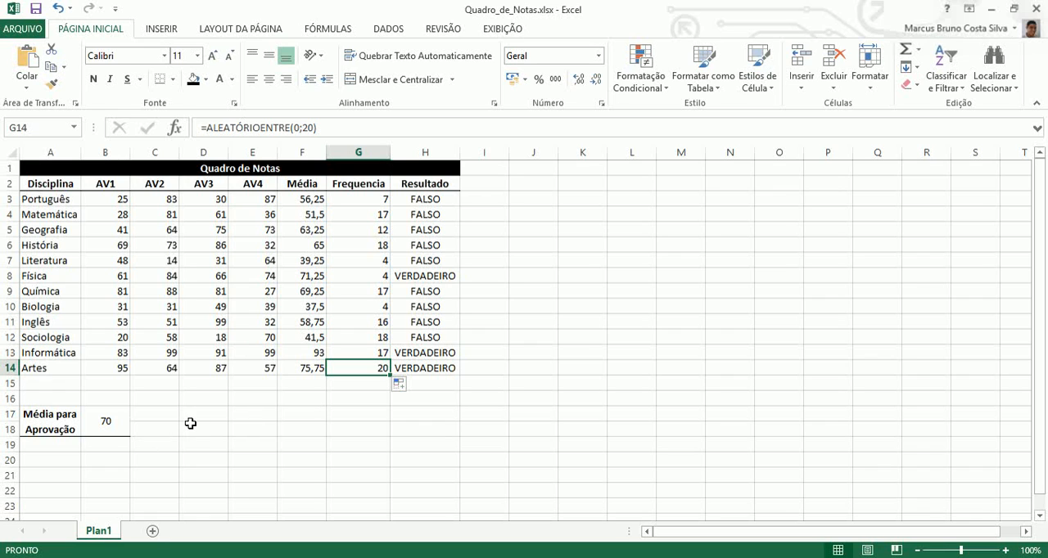
Merge and center cells A20:A21 below the approval average block and make the merged cell bold.
{"action": "left_click_drag", "start_coordinate": [200, 416], "coordinate": [201, 429]}
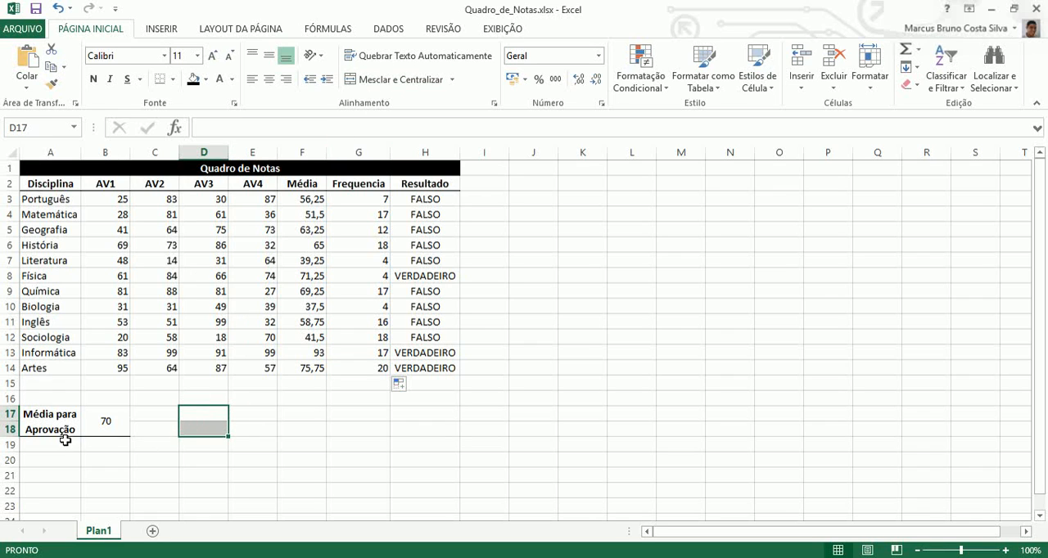
{"action": "left_click_drag", "start_coordinate": [49, 458], "coordinate": [45, 474]}
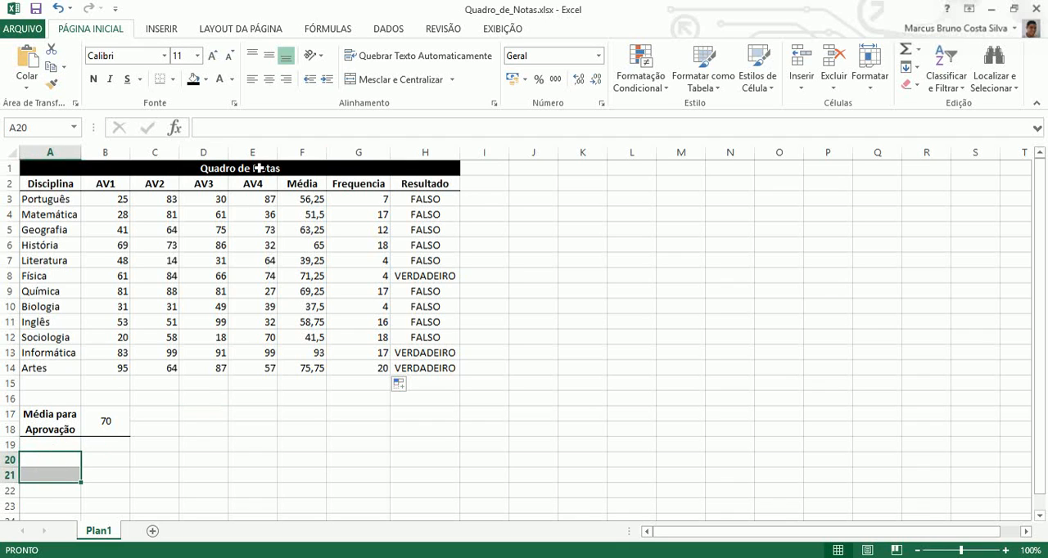
{"action": "left_click", "coordinate": [382, 79]}
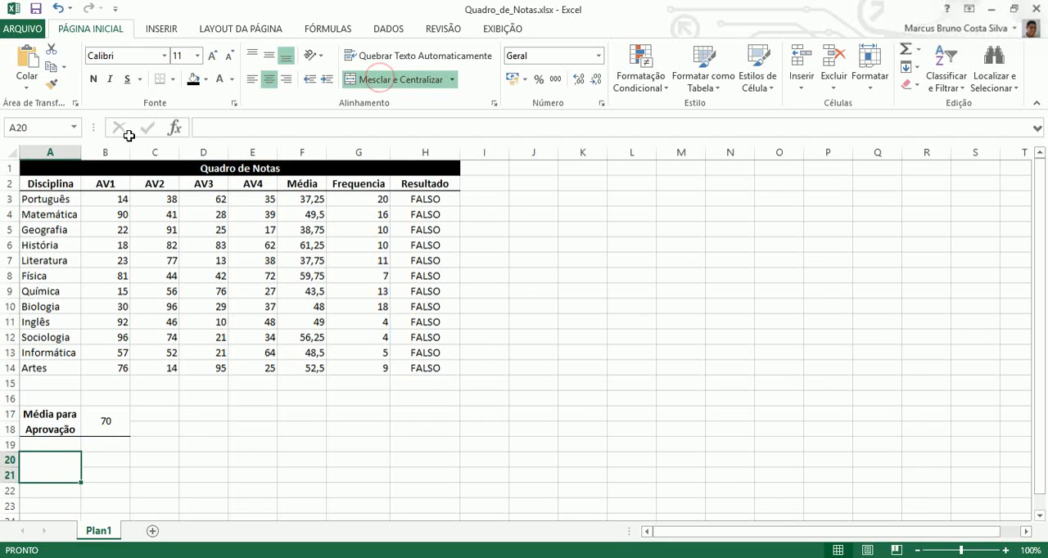
{"action": "left_click", "coordinate": [99, 75]}
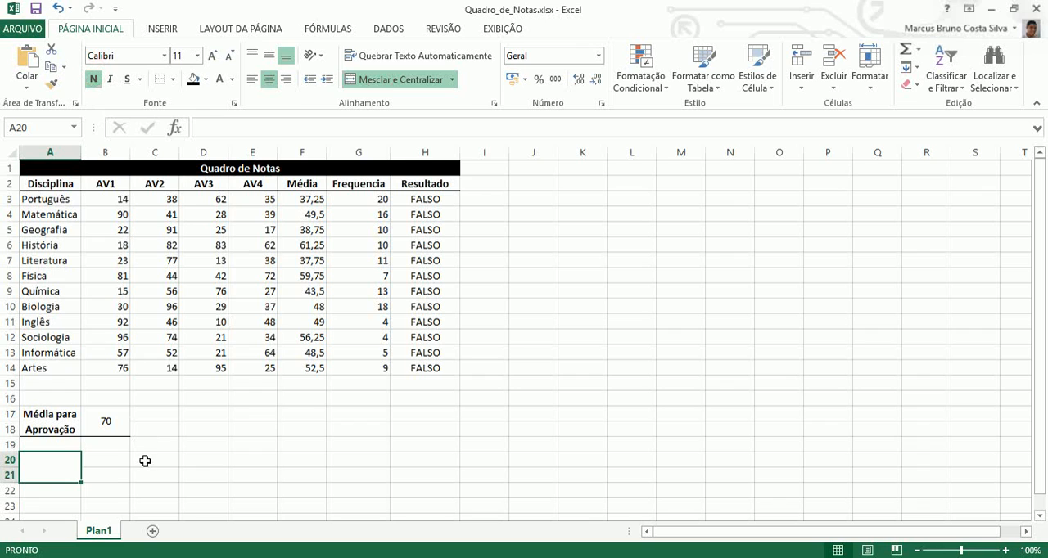
Enter the label "Limite de Faltas" in merged cell A20.
{"action": "type", "text": "Li"}
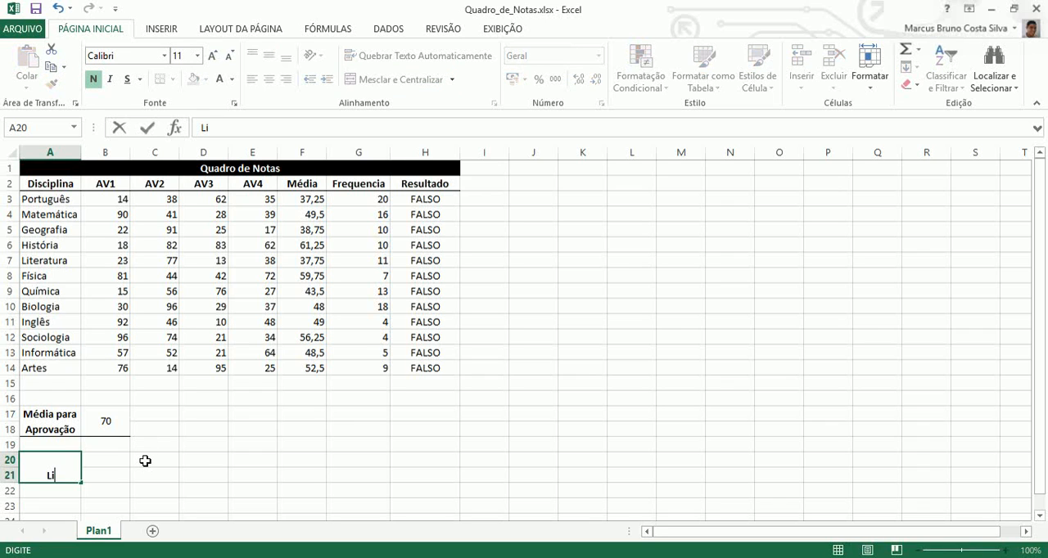
{"action": "type", "text": "mite de Faltas"}
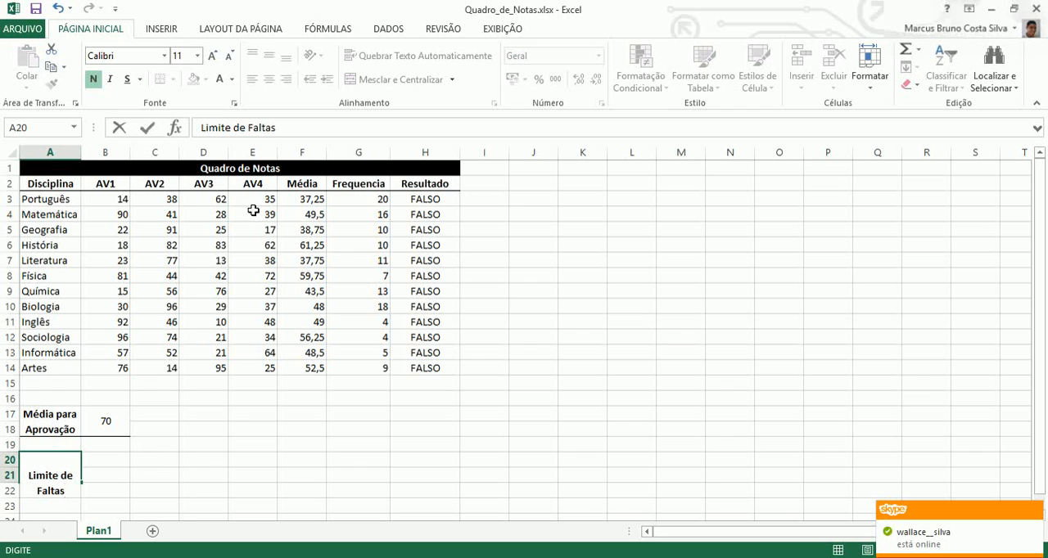
{"action": "key", "text": "Return"}
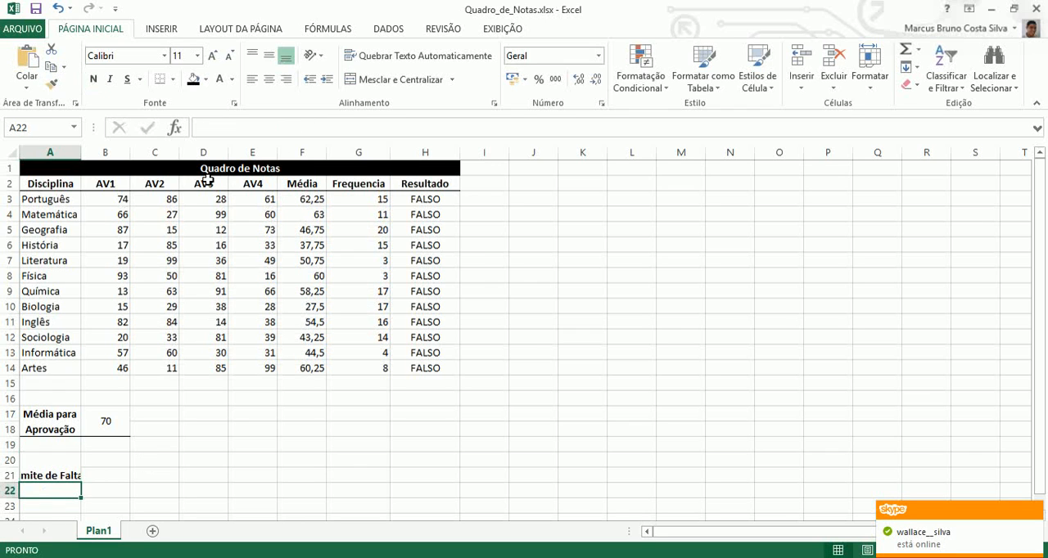
Middle-align the "Limite de Faltas" label vertically and turn on text wrapping for its cell.
{"action": "left_click", "coordinate": [63, 464]}
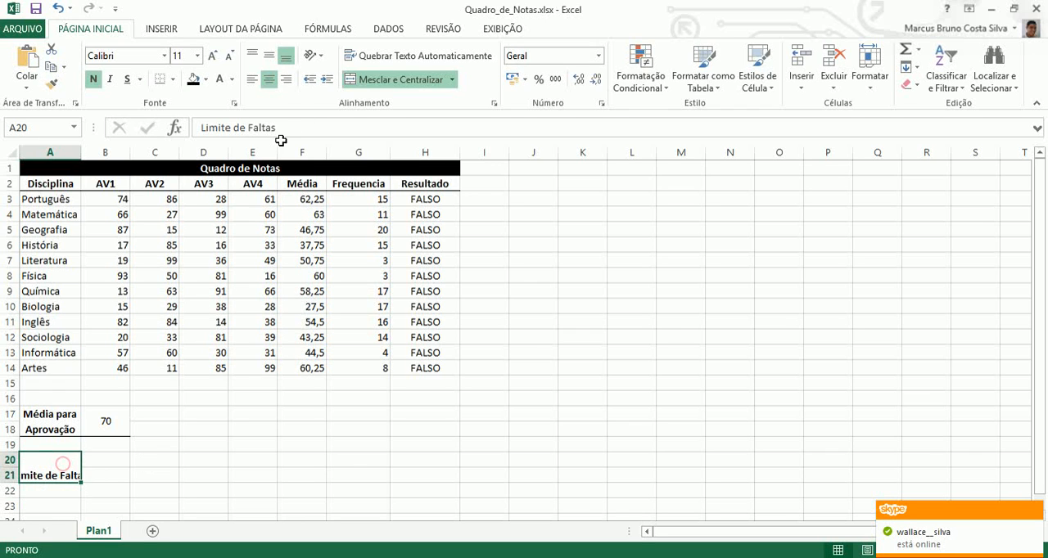
{"action": "left_click", "coordinate": [269, 57]}
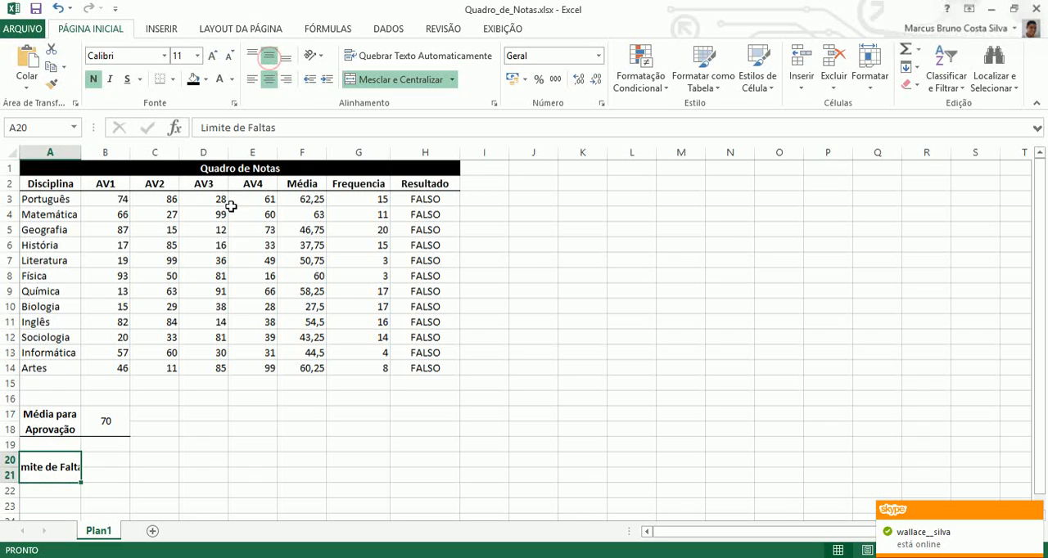
{"action": "left_click", "coordinate": [399, 58]}
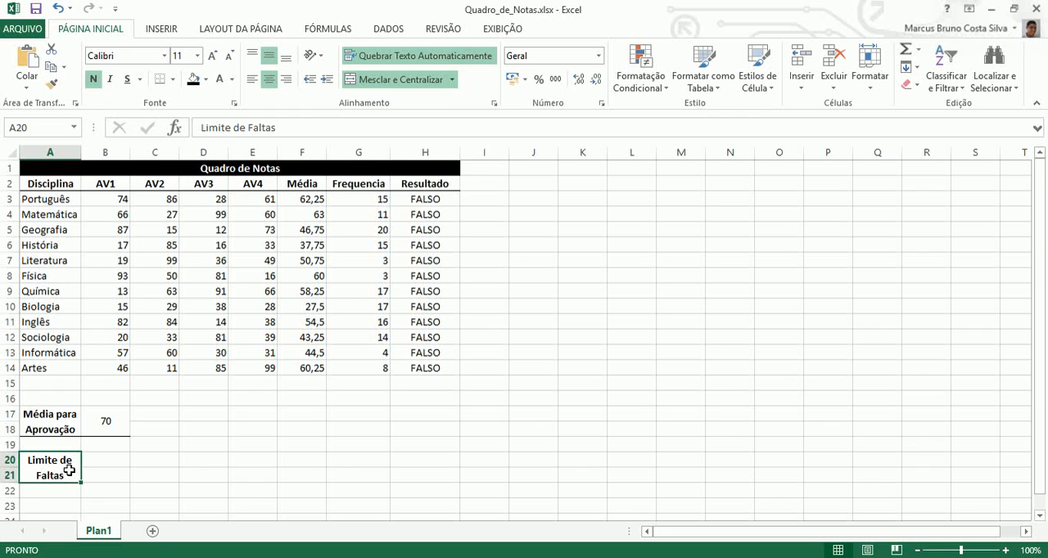
Replace the header in cell G2 with "Faltas".
{"action": "left_click", "coordinate": [365, 183]}
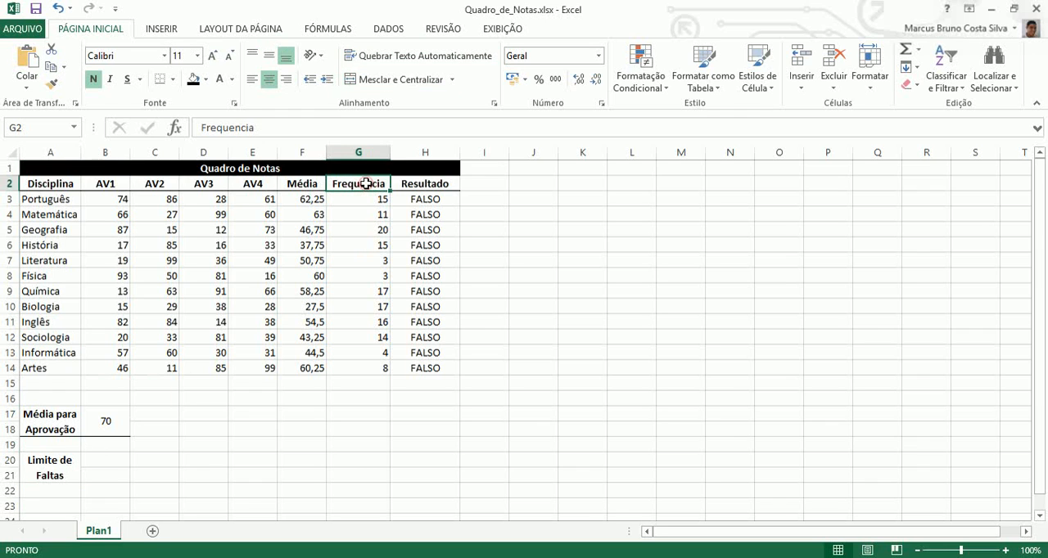
{"action": "type", "text": "Falta"}
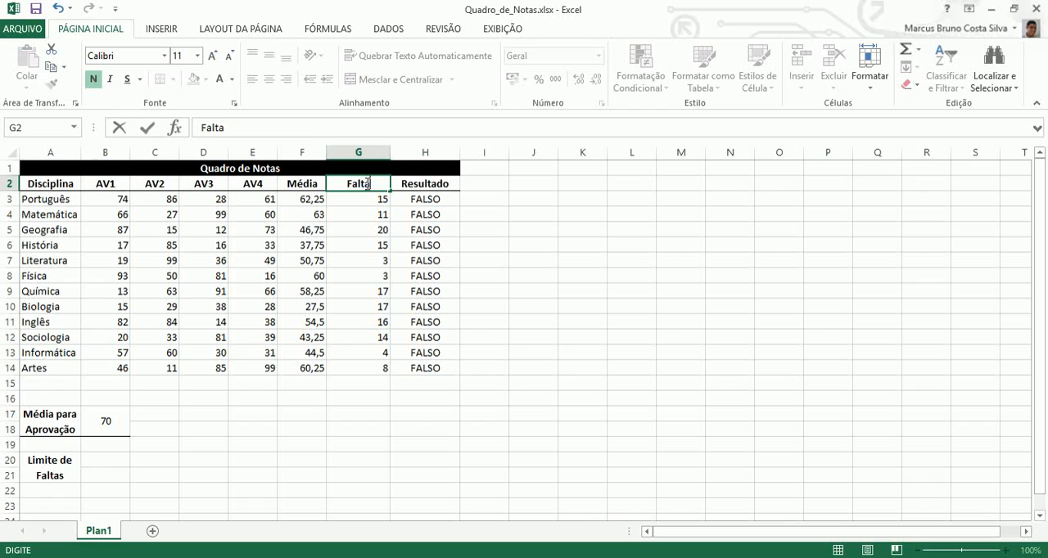
{"action": "type", "text": "s"}
{"action": "key", "text": "Return"}
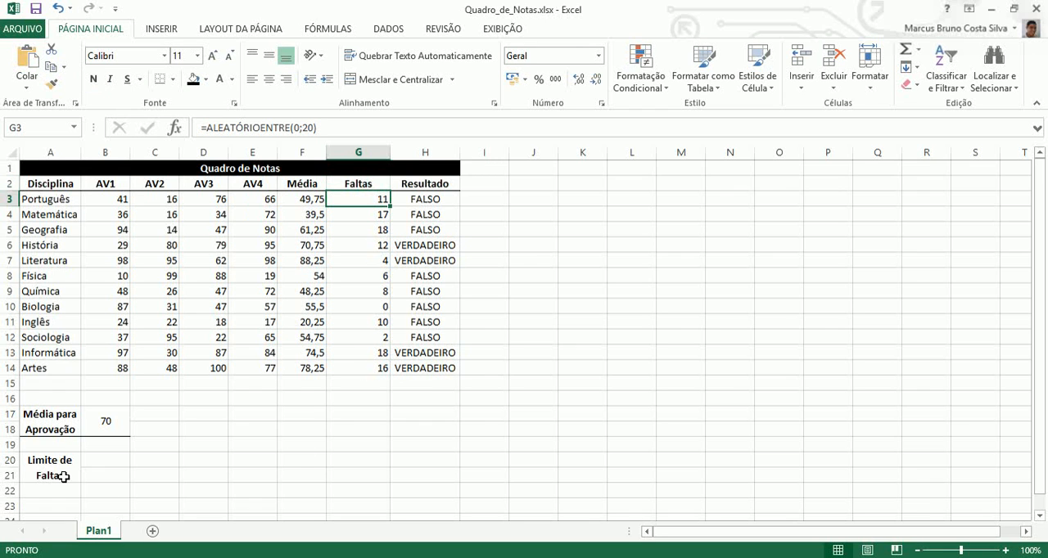
Merge and center cells B20:B21 beside the "Limite de Faltas" label and enter 10 as the absence limit.
{"action": "left_click_drag", "start_coordinate": [104, 460], "coordinate": [105, 472]}
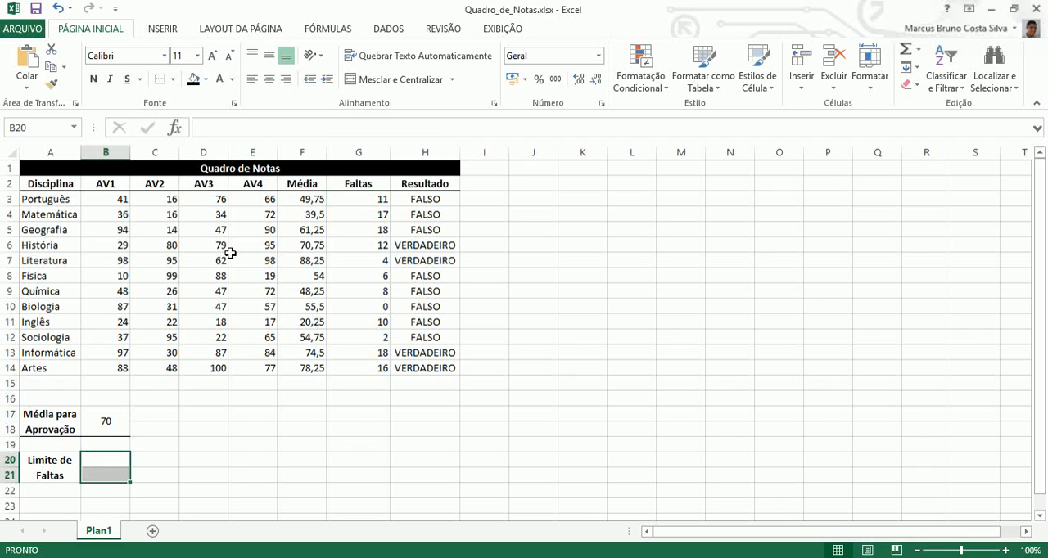
{"action": "left_click", "coordinate": [377, 81]}
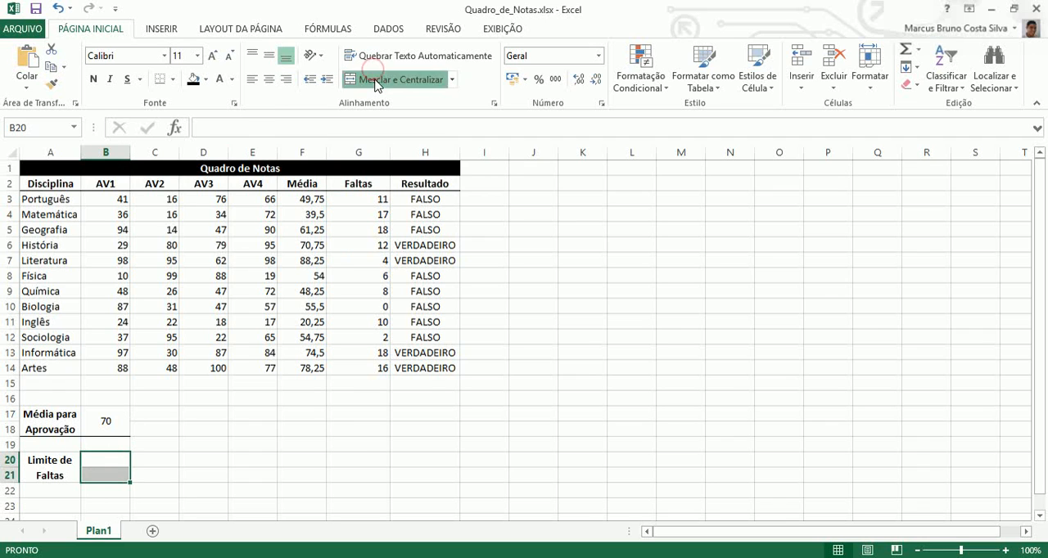
{"action": "left_click", "coordinate": [107, 477]}
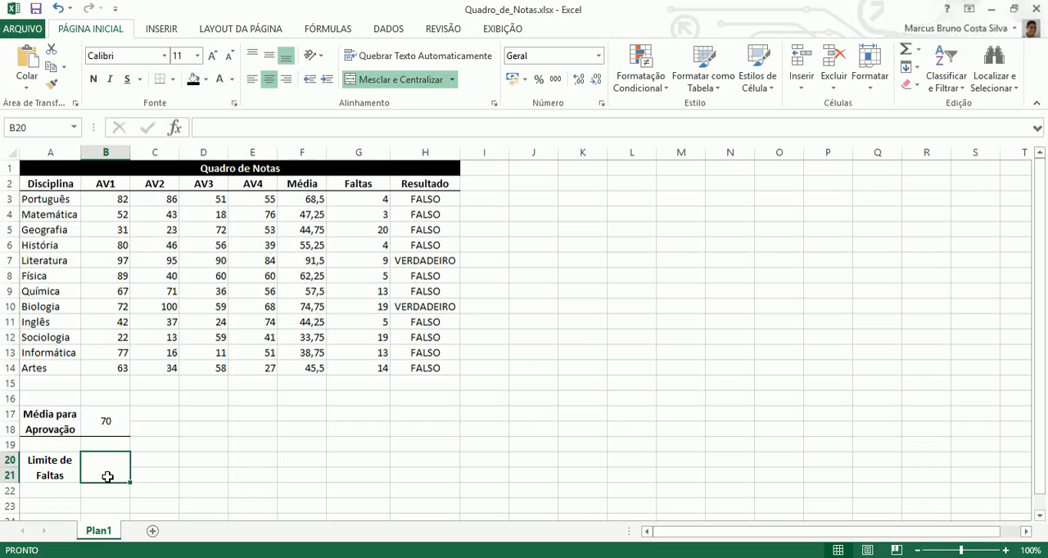
{"action": "type", "text": "10"}
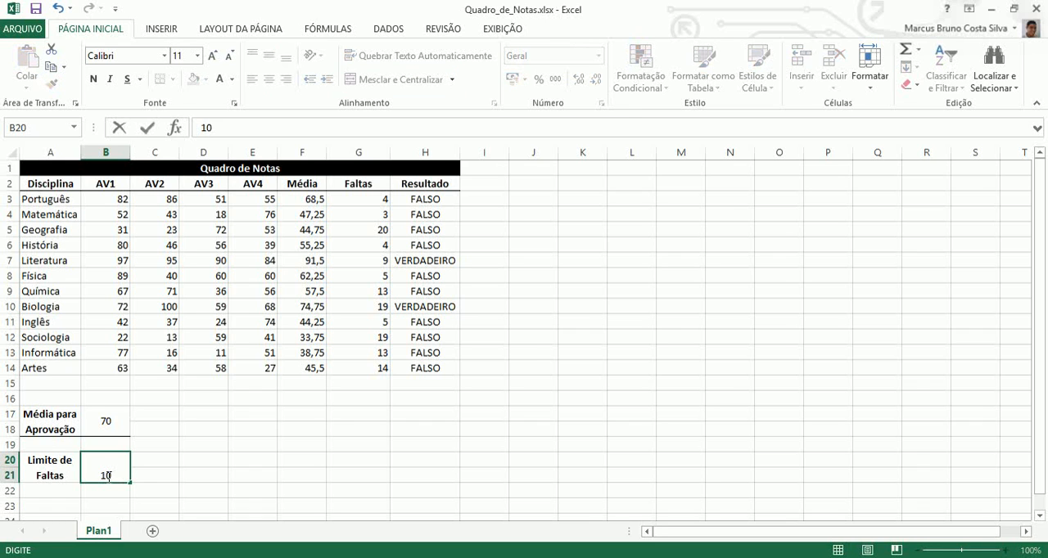
{"action": "key", "text": "Return"}
Middle-align the absence limit value vertically in merged cell B20.
{"action": "left_click", "coordinate": [107, 477]}
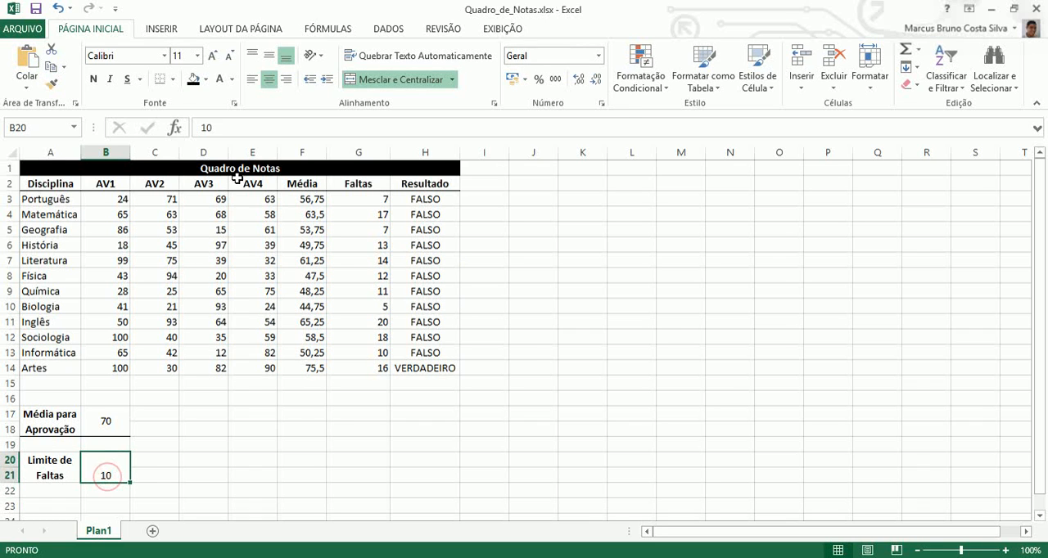
{"action": "left_click", "coordinate": [267, 59]}
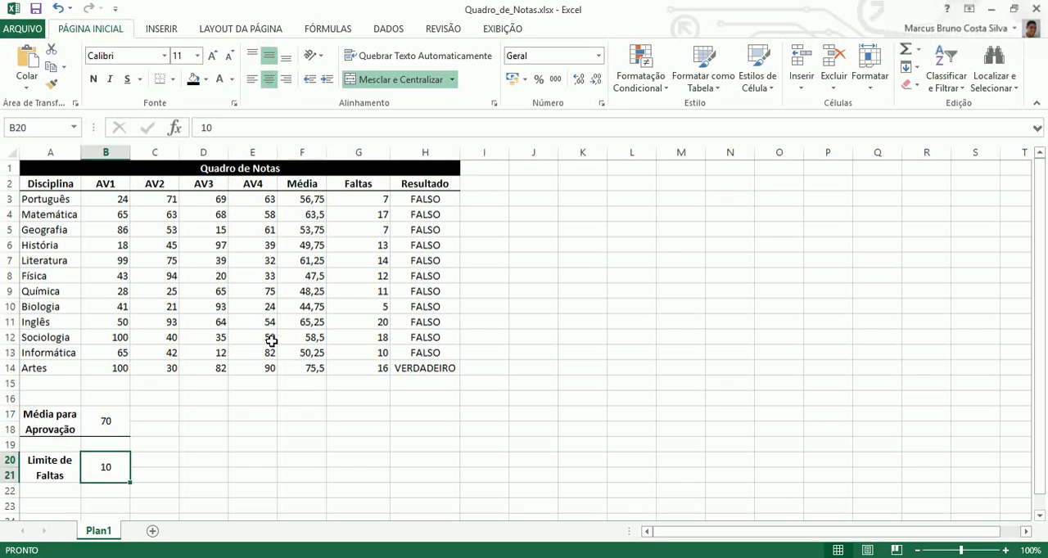
{"action": "left_click", "coordinate": [292, 457]}
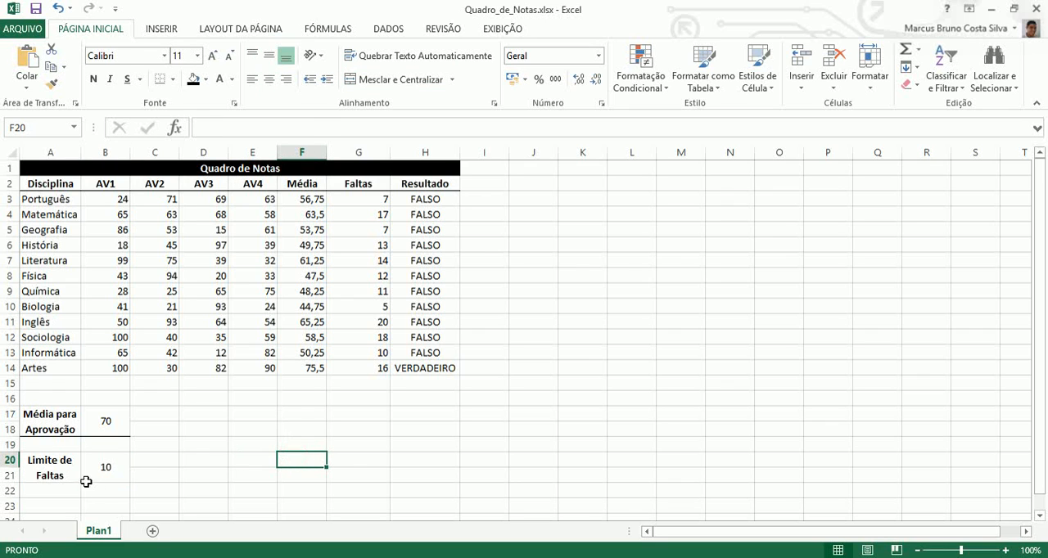
Apply a bottom border to the "Limite de Faltas" block in A20:B21.
{"action": "left_click_drag", "start_coordinate": [66, 472], "coordinate": [90, 469]}
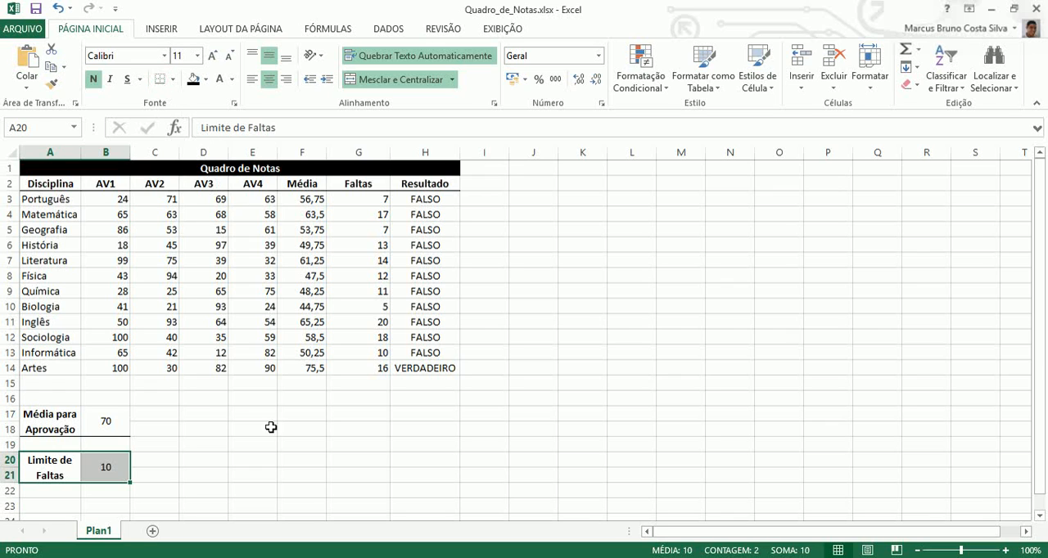
{"action": "left_click", "coordinate": [285, 458]}
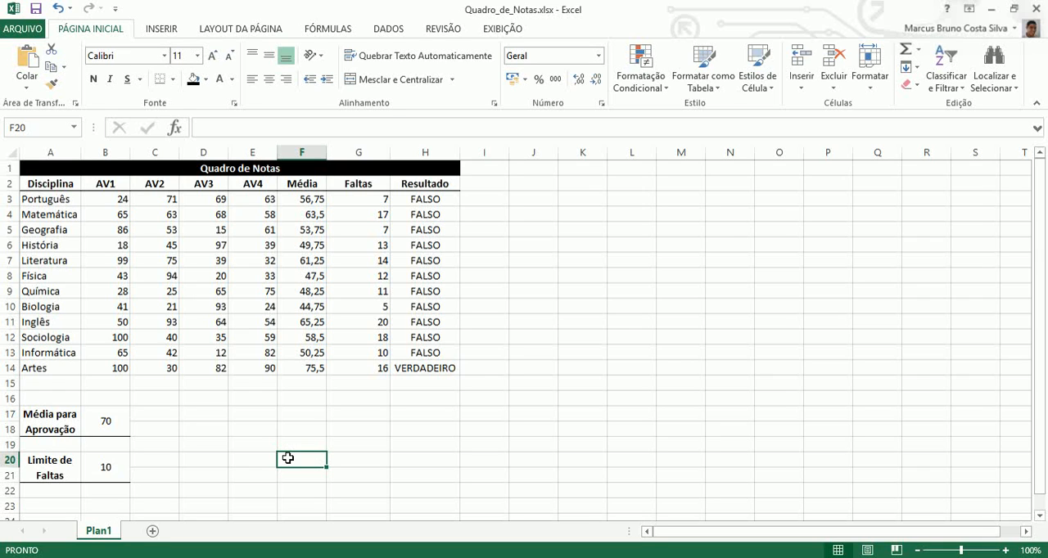
{"action": "left_click", "coordinate": [101, 470]}
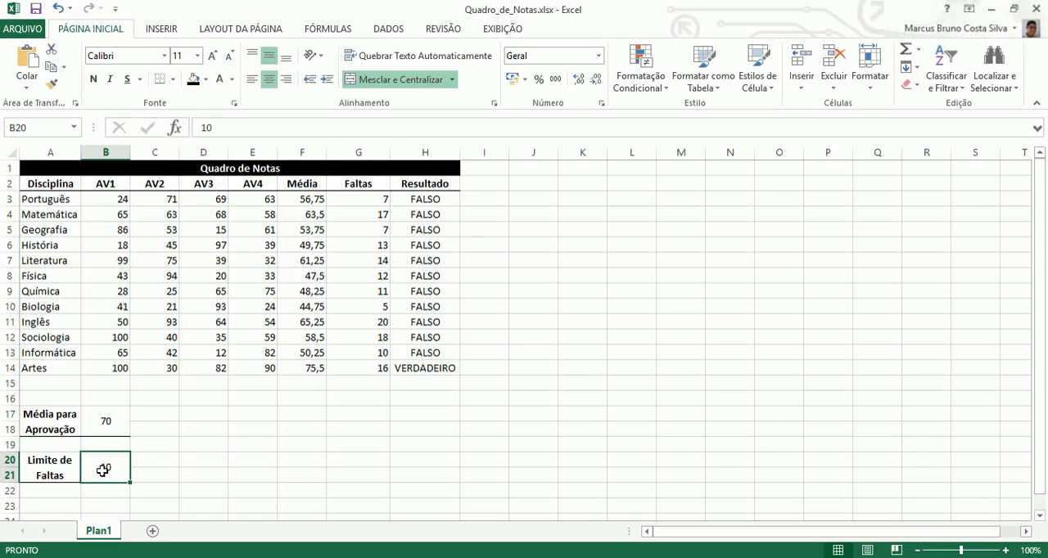
Check the formula in Resultado cell H3 and set the approval average in B17 to 60.
{"action": "left_click", "coordinate": [438, 203]}
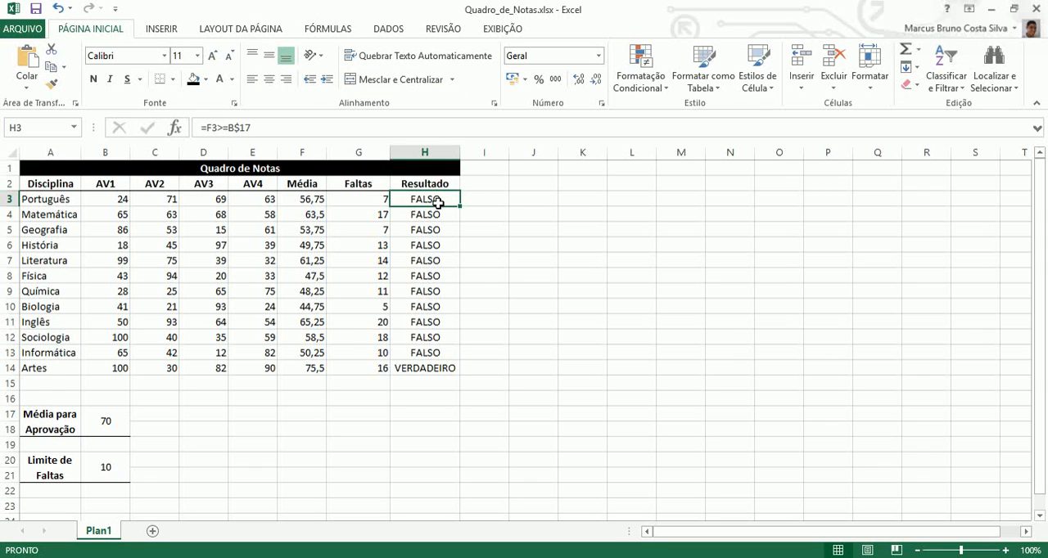
{"action": "left_click", "coordinate": [280, 127]}
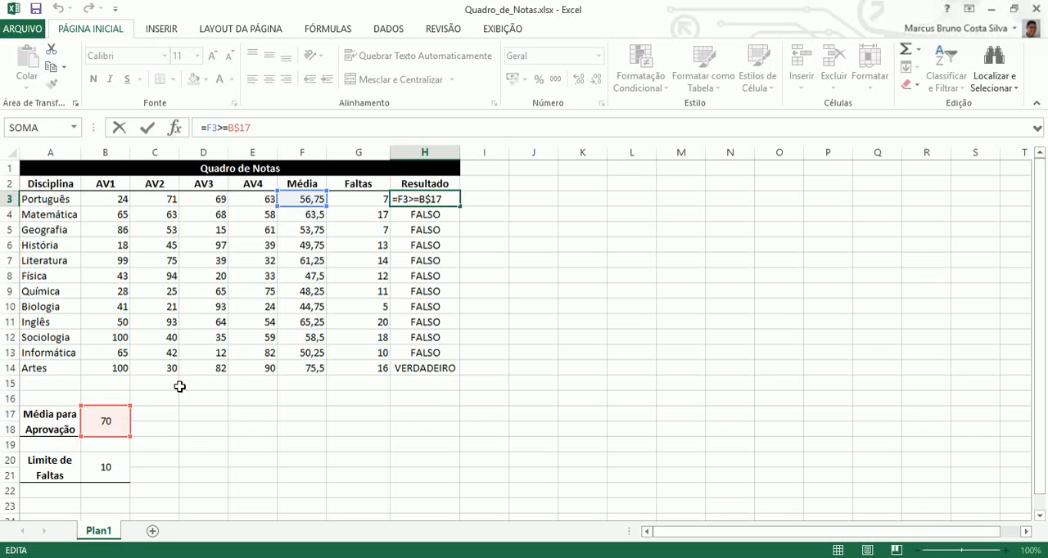
{"action": "key", "text": "Escape"}
{"action": "key", "text": "Return"}
{"action": "left_click", "coordinate": [115, 416]}
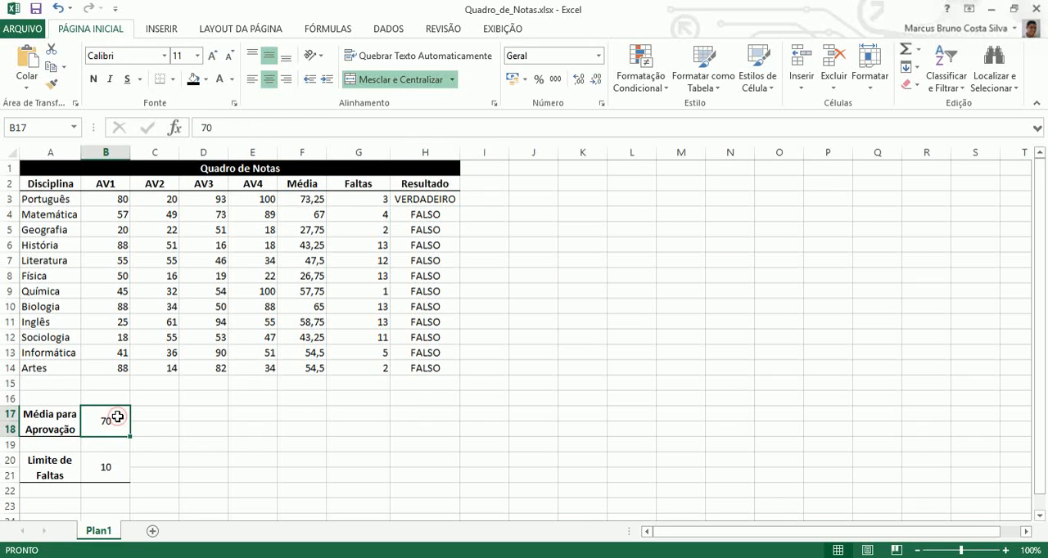
{"action": "type", "text": "60"}
{"action": "key", "text": "Return"}
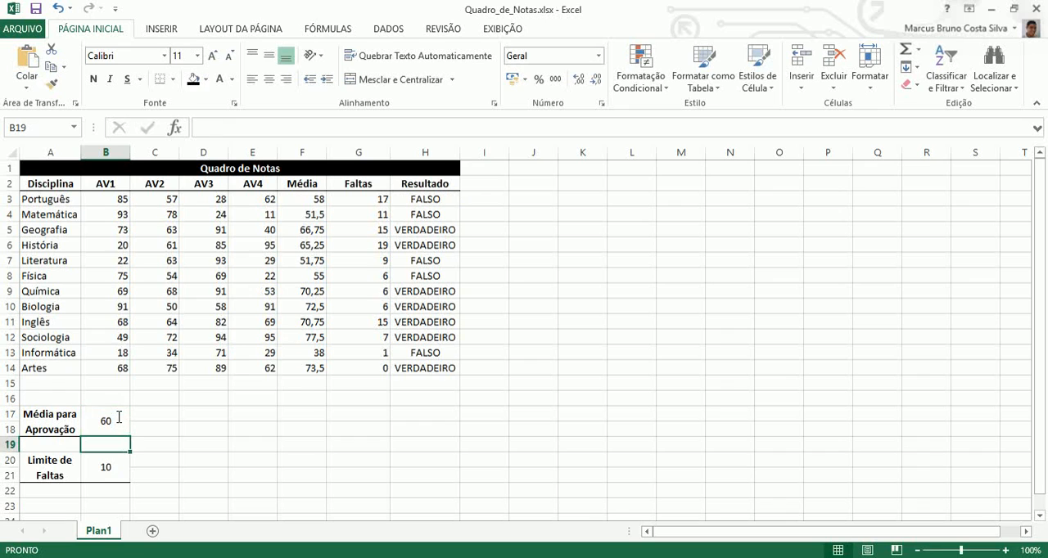
Replace the formula in H3 with an E function whose first condition is F3>=B$17.
{"action": "left_click", "coordinate": [425, 199]}
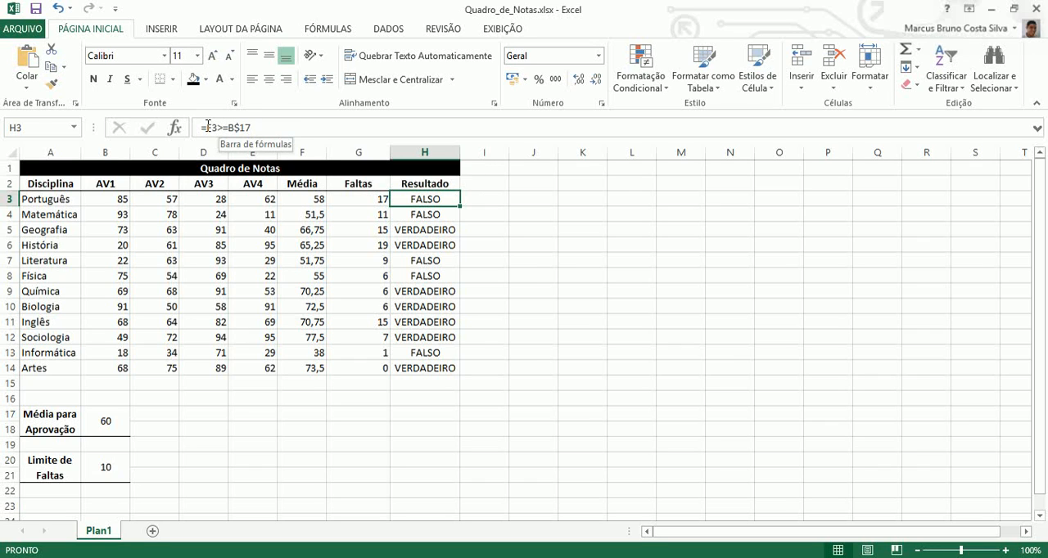
{"action": "left_click_drag", "start_coordinate": [208, 127], "coordinate": [266, 130]}
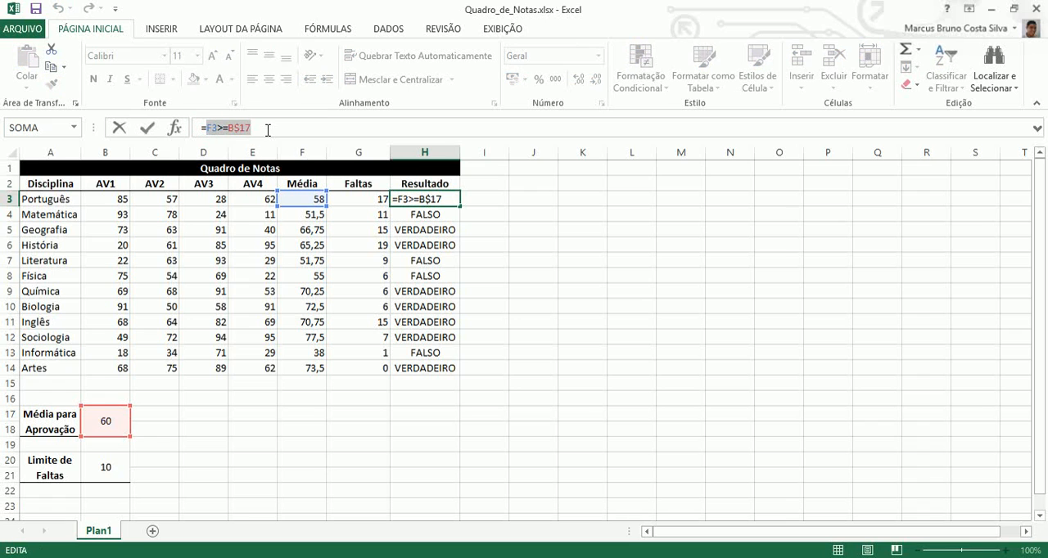
{"action": "type", "text": "E"}
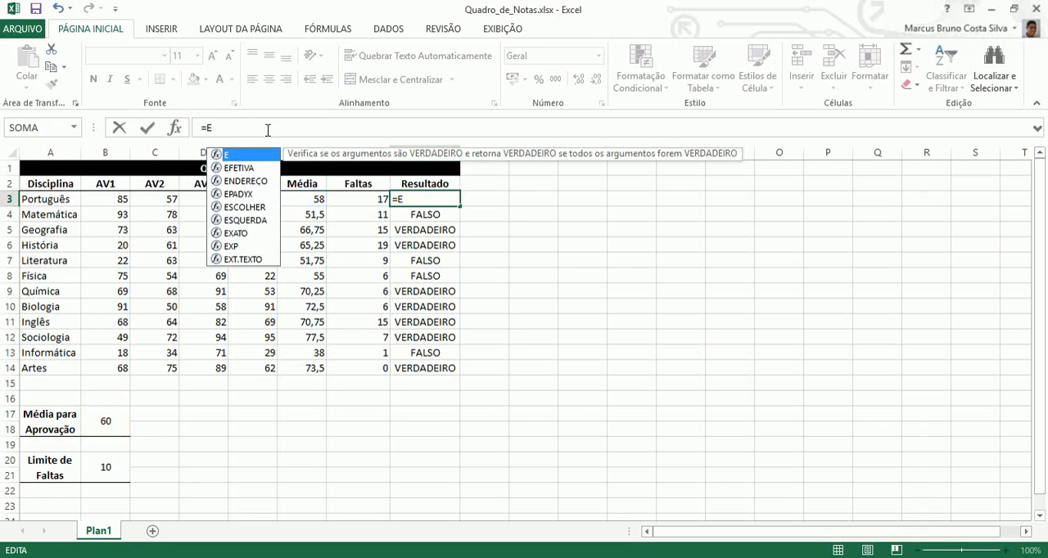
{"action": "type", "text": "("}
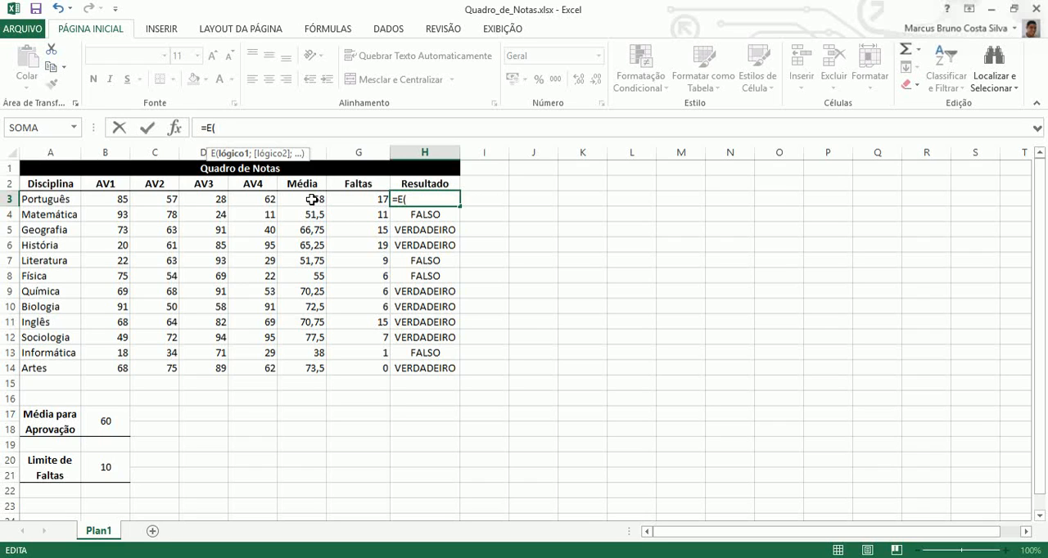
{"action": "left_click", "coordinate": [309, 200]}
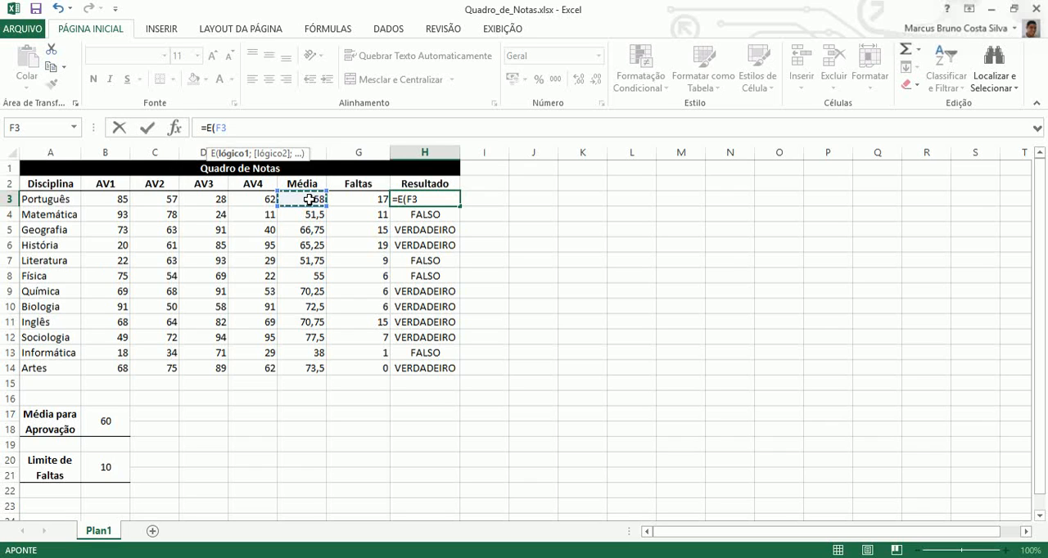
{"action": "type", "text": ">="}
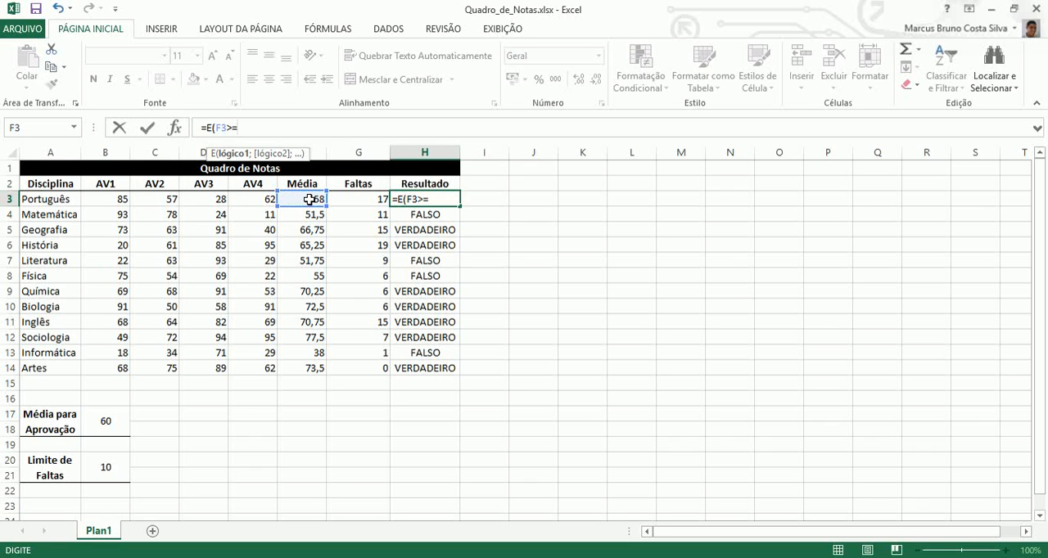
{"action": "left_click", "coordinate": [111, 411]}
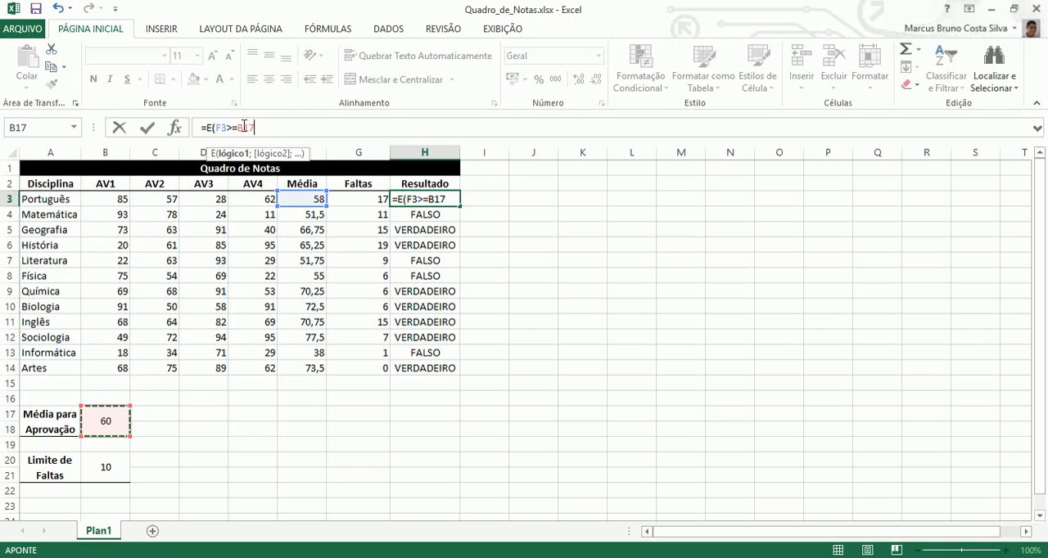
{"action": "left_click", "coordinate": [244, 128]}
{"action": "type", "text": "$"}
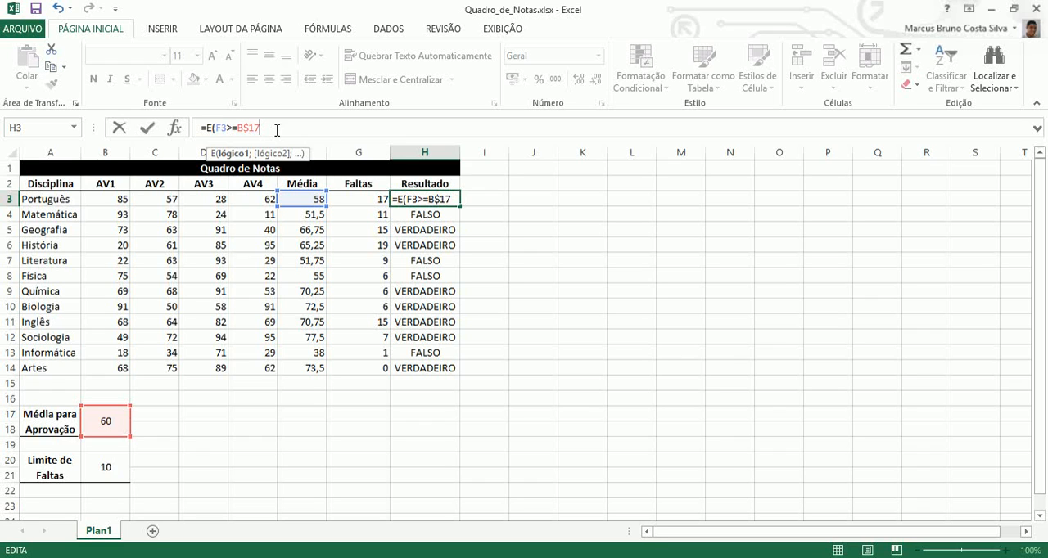
{"action": "type", "text": ";"}
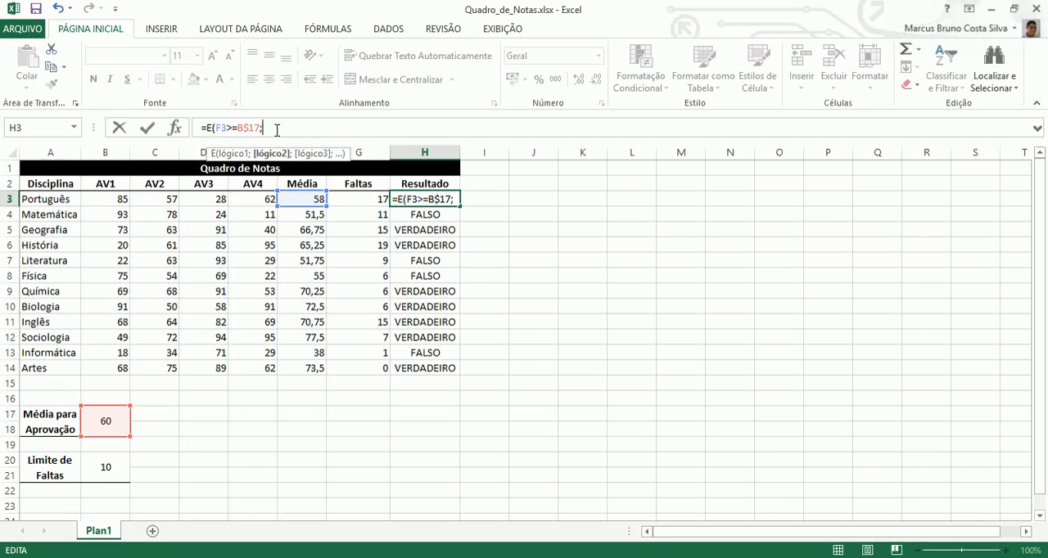
Add G3<=B$20 as the second condition of the E function in H3 and complete the formula.
{"action": "left_click", "coordinate": [353, 199]}
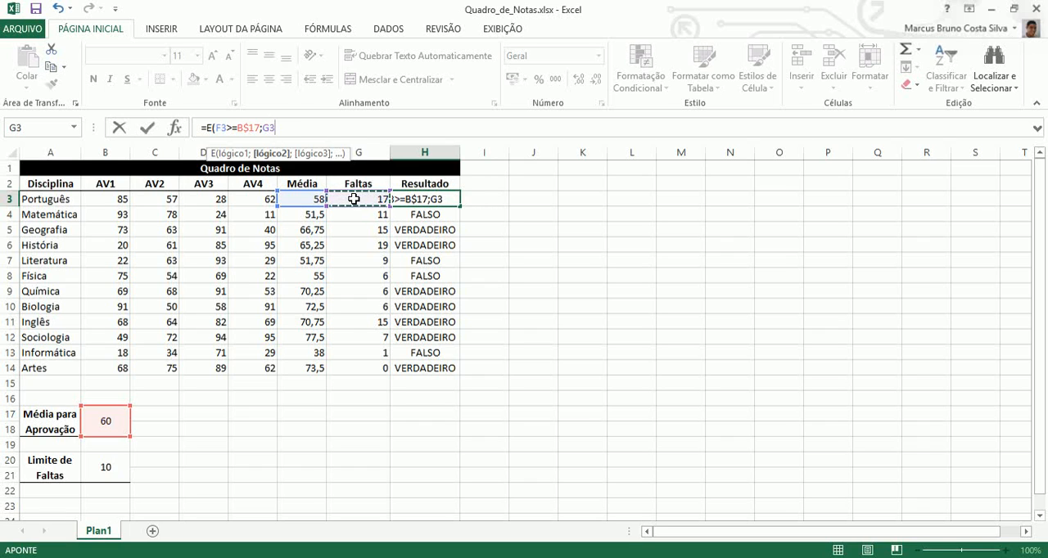
{"action": "type", "text": "<="}
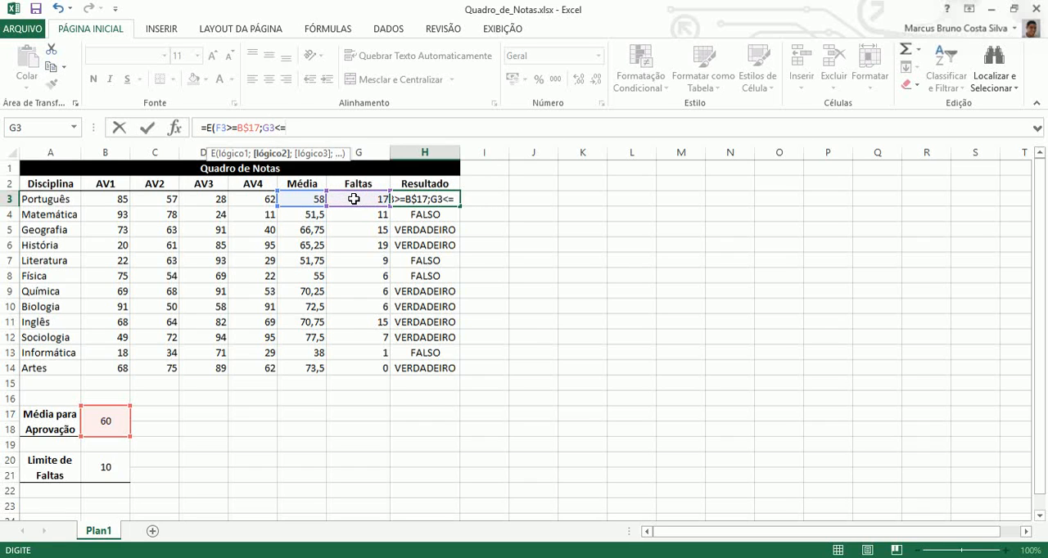
{"action": "left_click", "coordinate": [114, 461]}
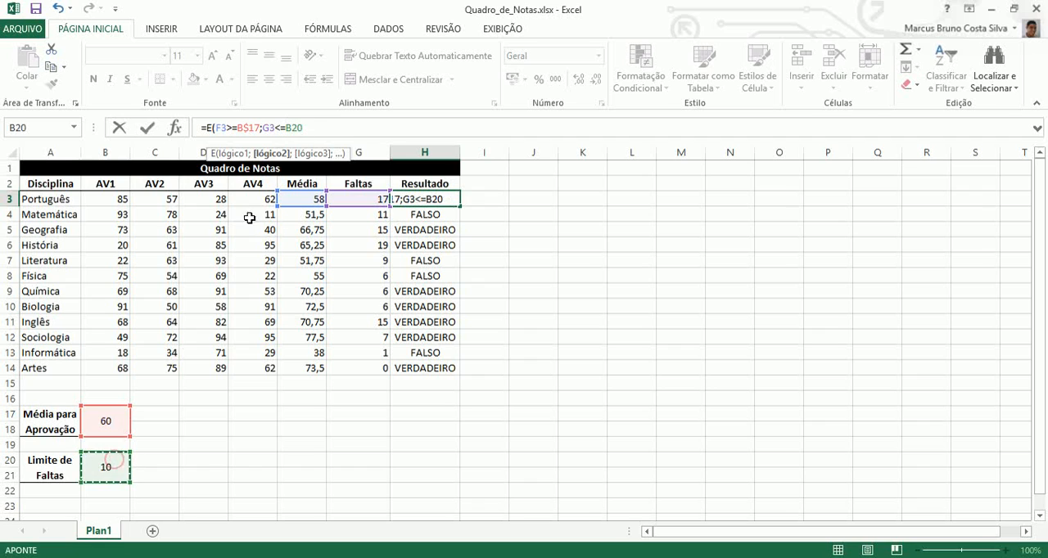
{"action": "left_click", "coordinate": [292, 128]}
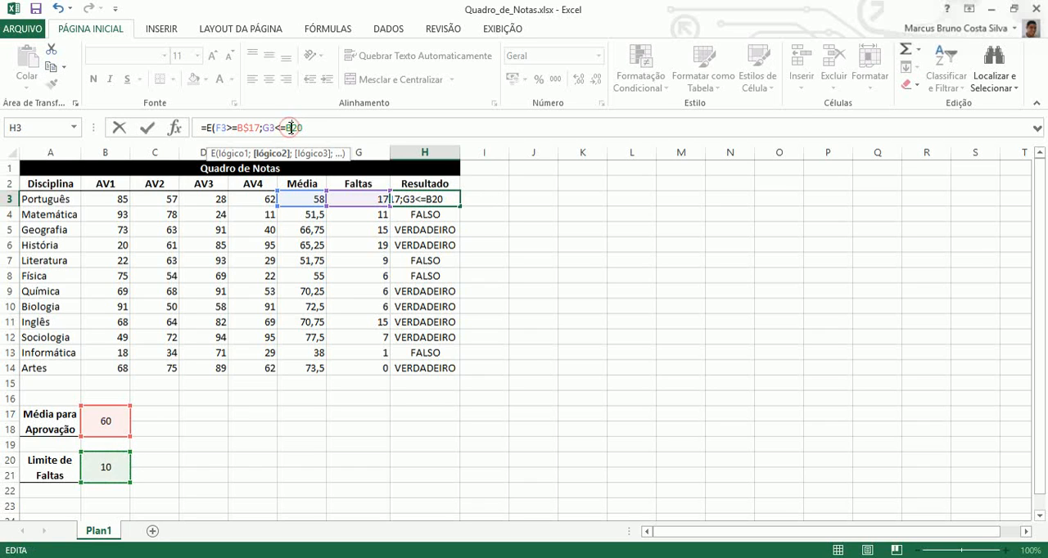
{"action": "type", "text": "$20"}
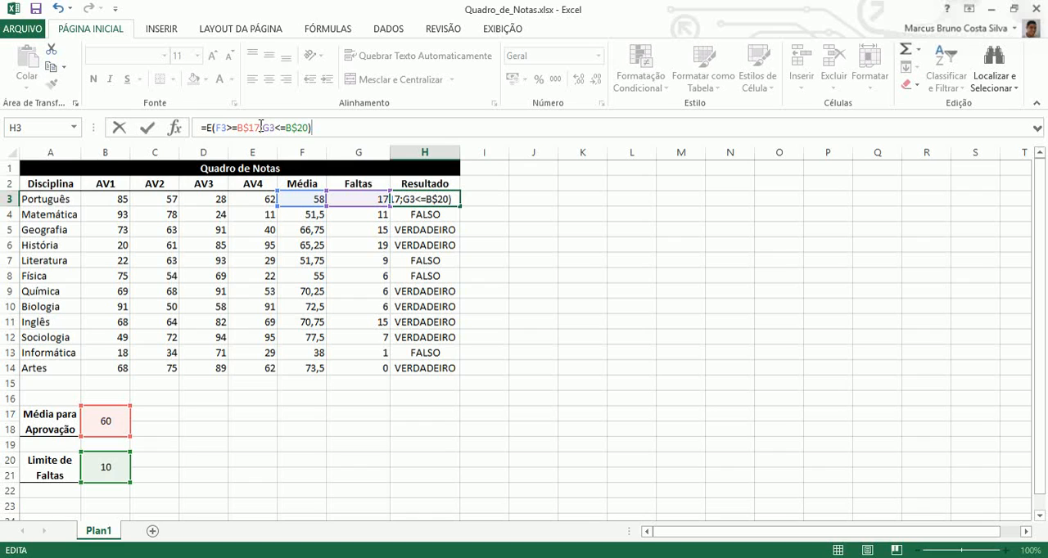
{"action": "left_click_drag", "start_coordinate": [263, 128], "coordinate": [216, 127]}
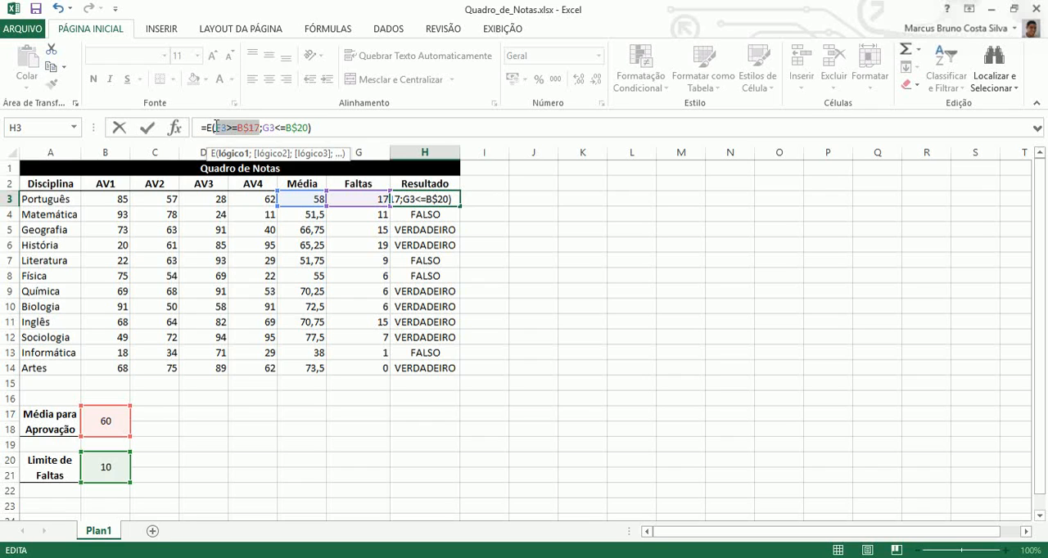
{"action": "left_click_drag", "start_coordinate": [262, 127], "coordinate": [309, 128]}
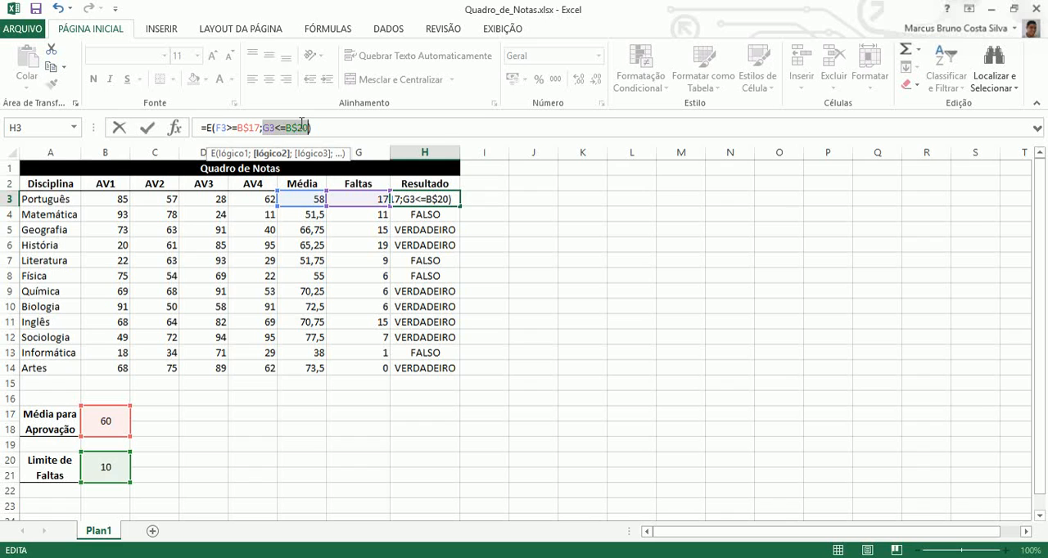
{"action": "left_click", "coordinate": [301, 127]}
{"action": "key", "text": "Return"}
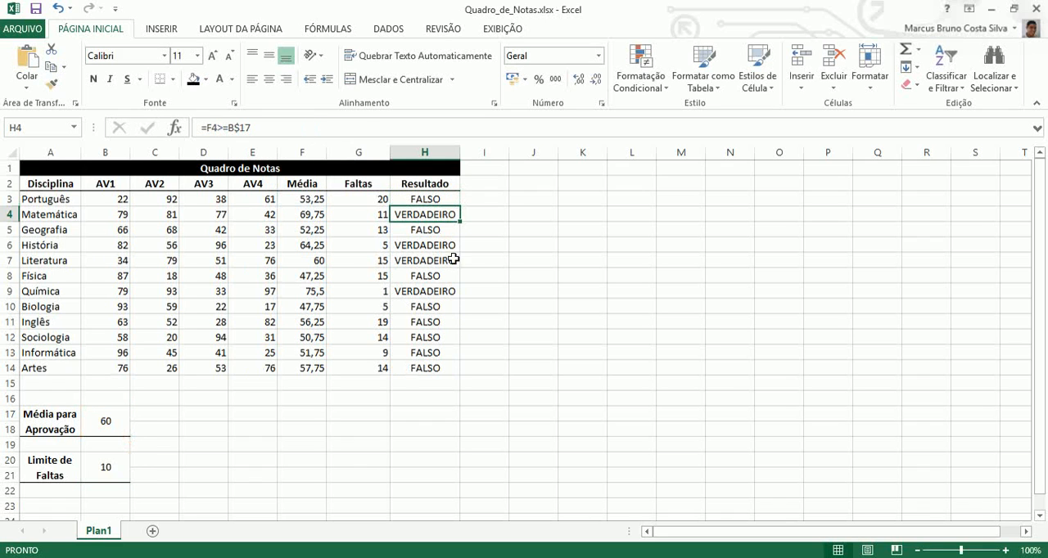
Review the E formula in H3 and fill it down the Resultado column through H14.
{"action": "left_click", "coordinate": [438, 199]}
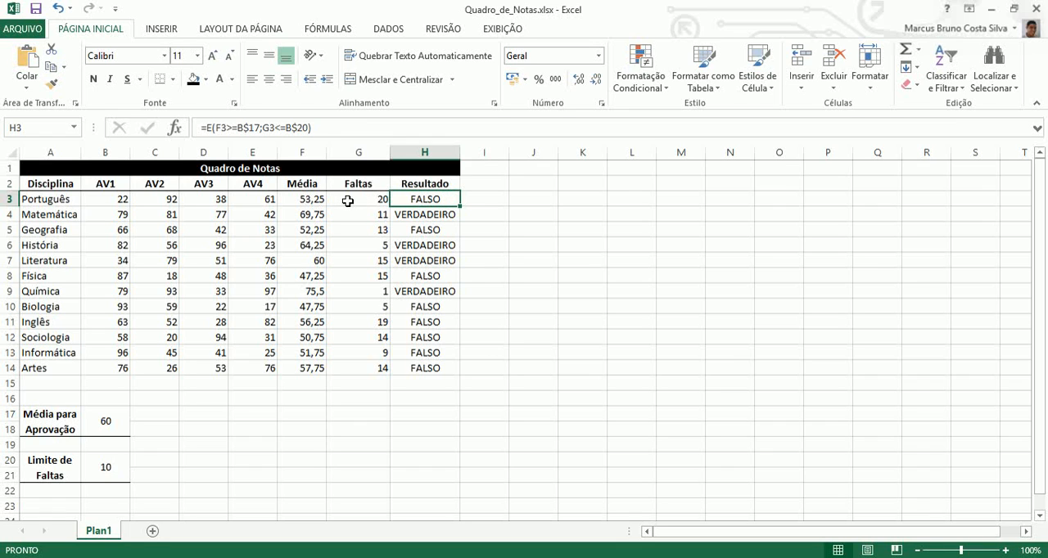
{"action": "double_click", "coordinate": [405, 200]}
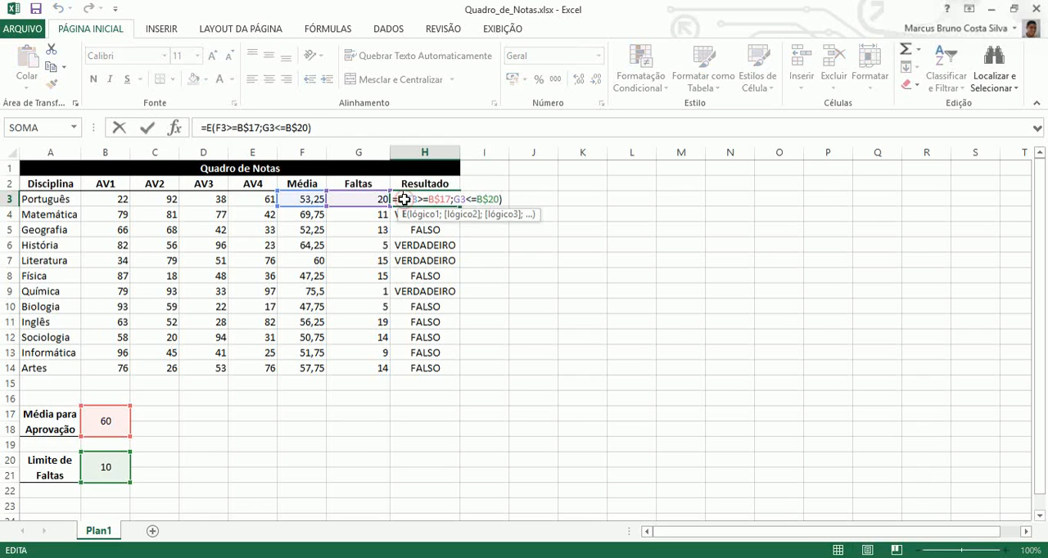
{"action": "key", "text": "Return"}
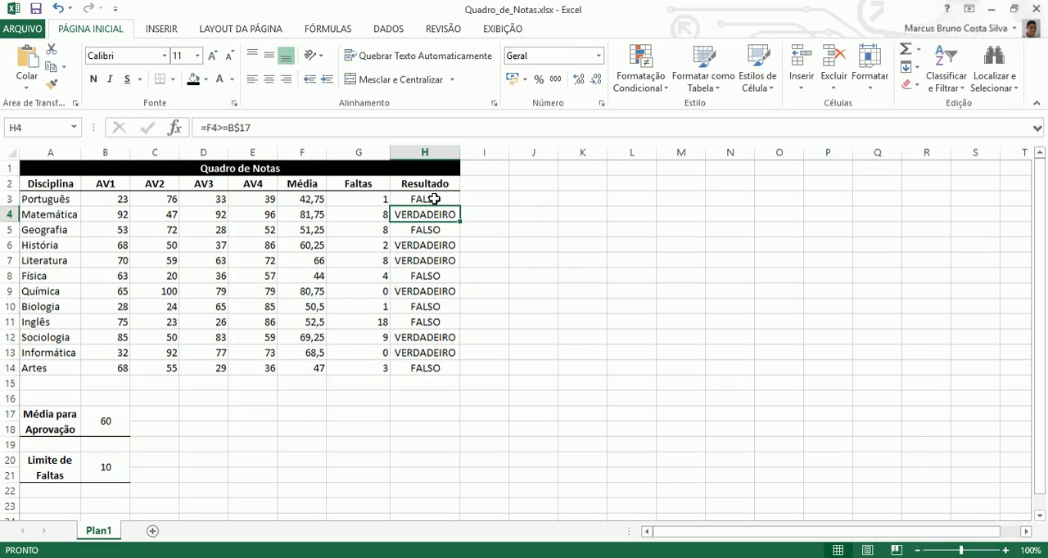
{"action": "left_click", "coordinate": [434, 199]}
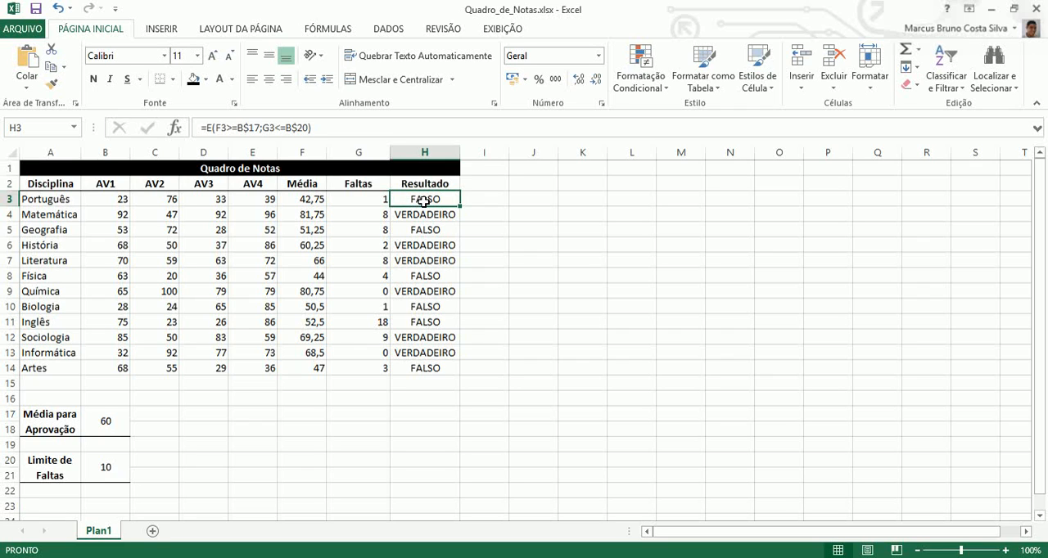
{"action": "left_click_drag", "start_coordinate": [462, 205], "coordinate": [461, 370]}
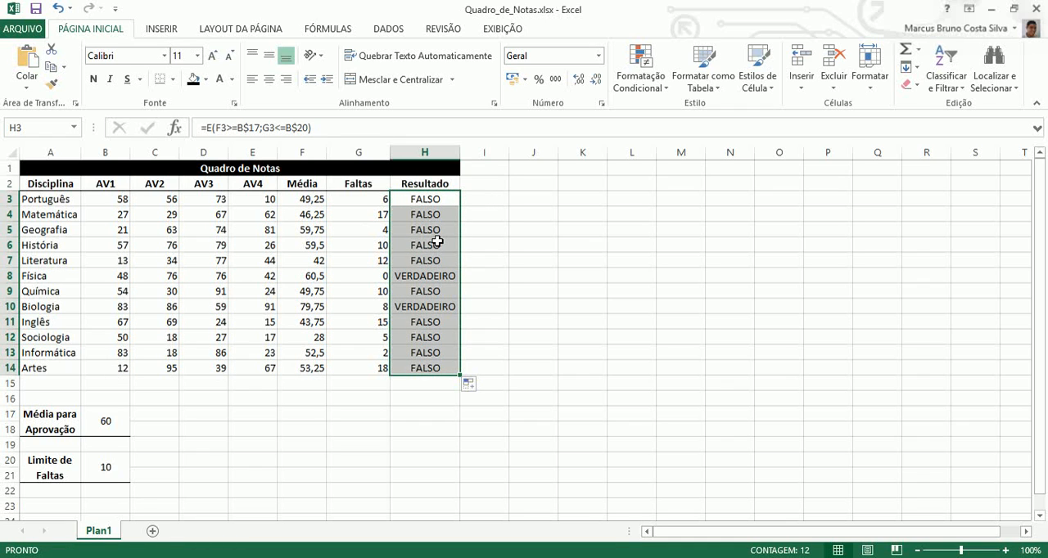
Check the Resultado formulas for Física, História and Biologia, comparing Biologia's Média and Faltas with the approval average and absence limit.
{"action": "left_click", "coordinate": [428, 278]}
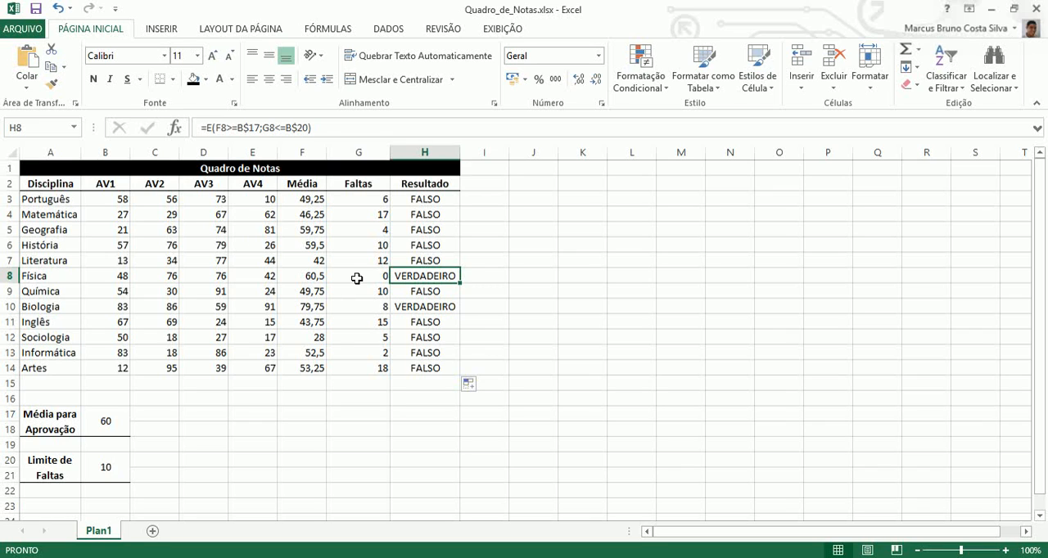
{"action": "left_click", "coordinate": [304, 310]}
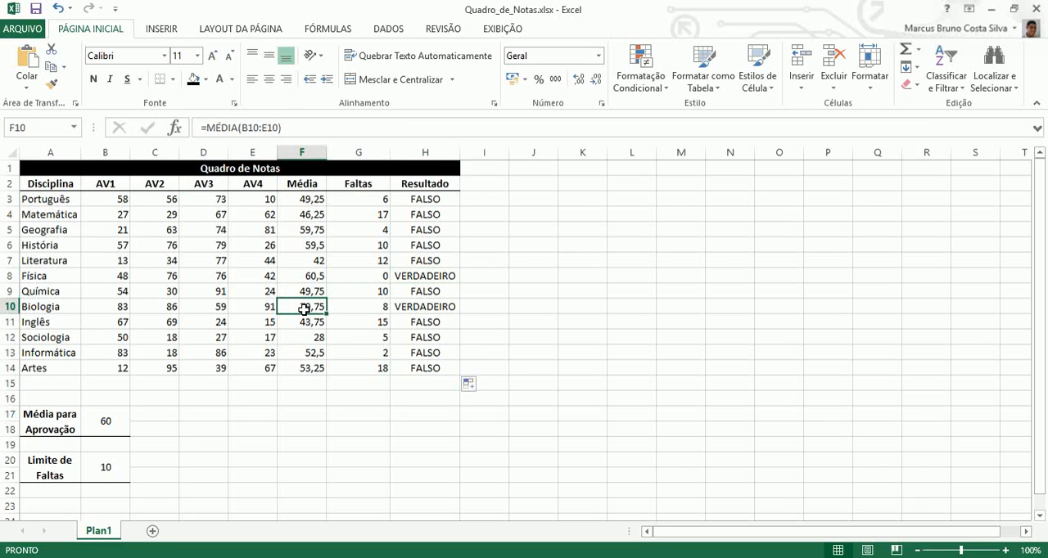
{"action": "left_click", "coordinate": [353, 309]}
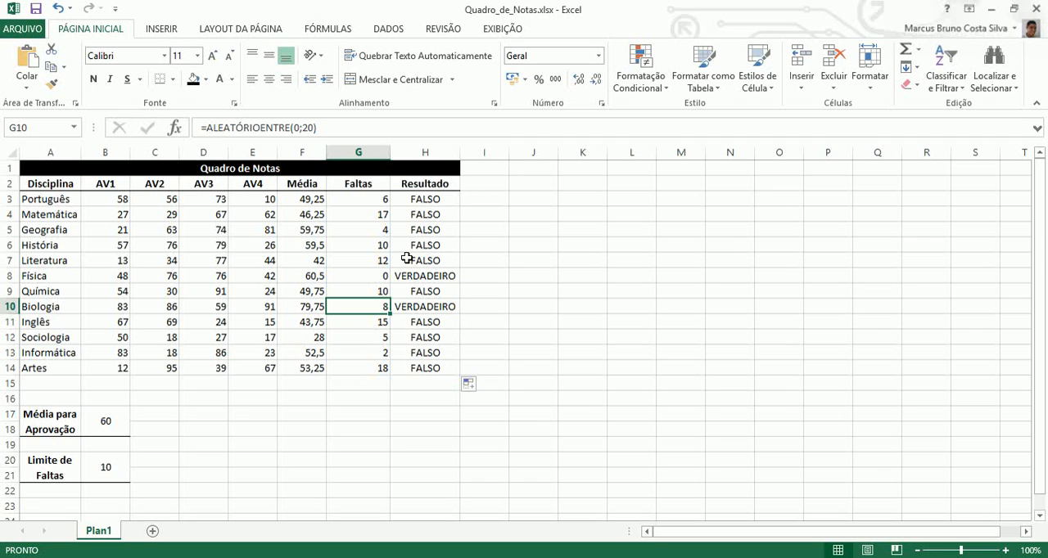
{"action": "left_click", "coordinate": [446, 247]}
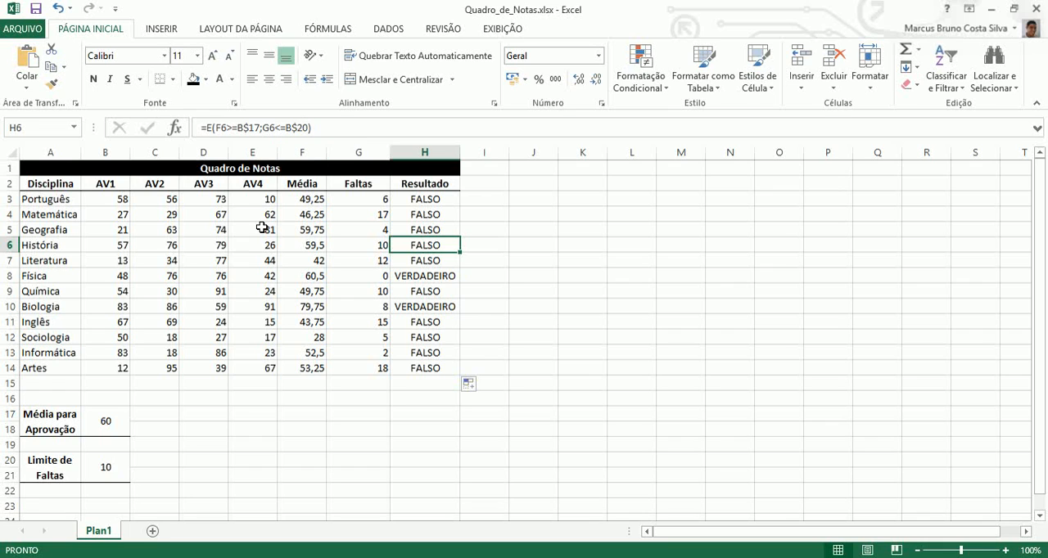
{"action": "left_click", "coordinate": [321, 422]}
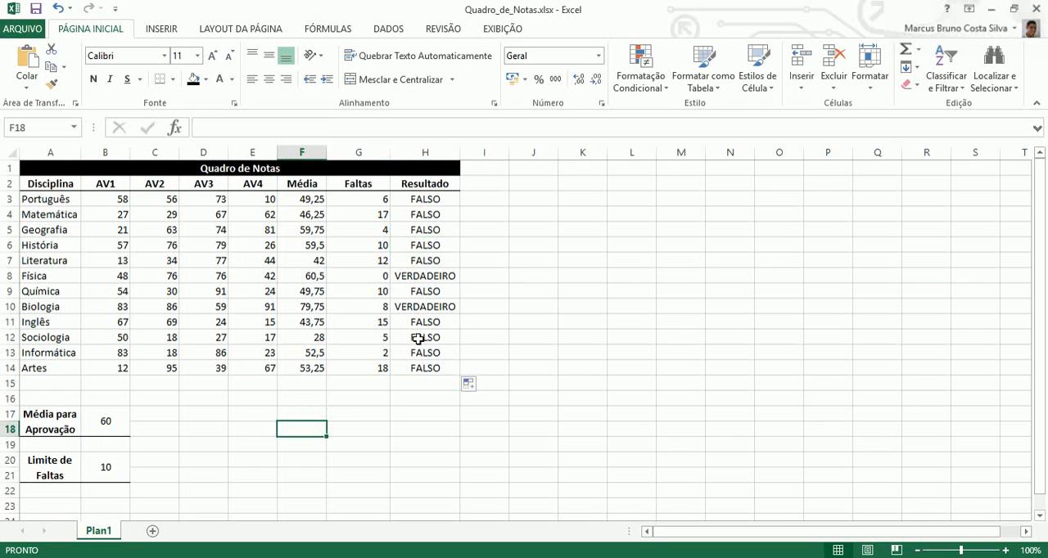
{"action": "left_click", "coordinate": [425, 305]}
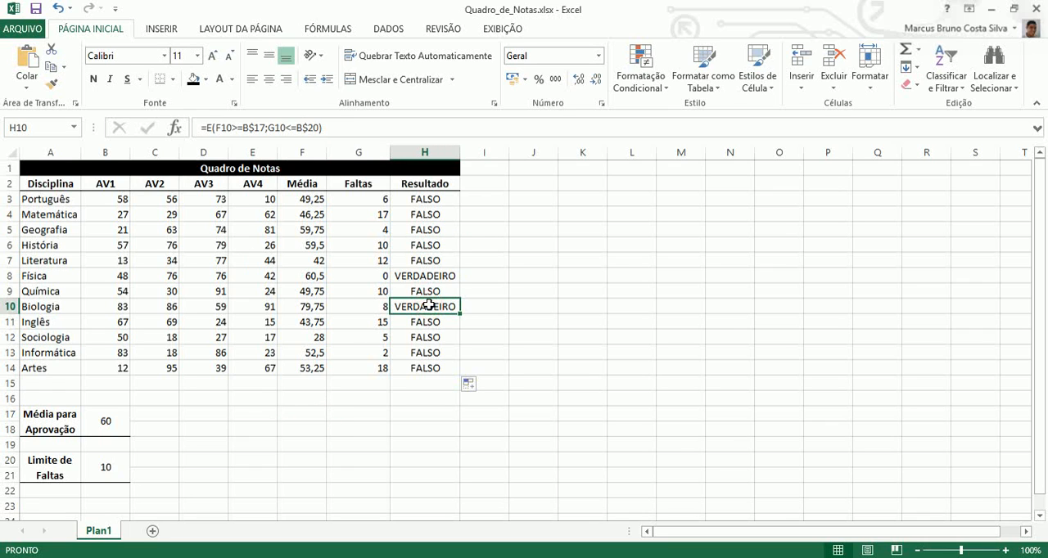